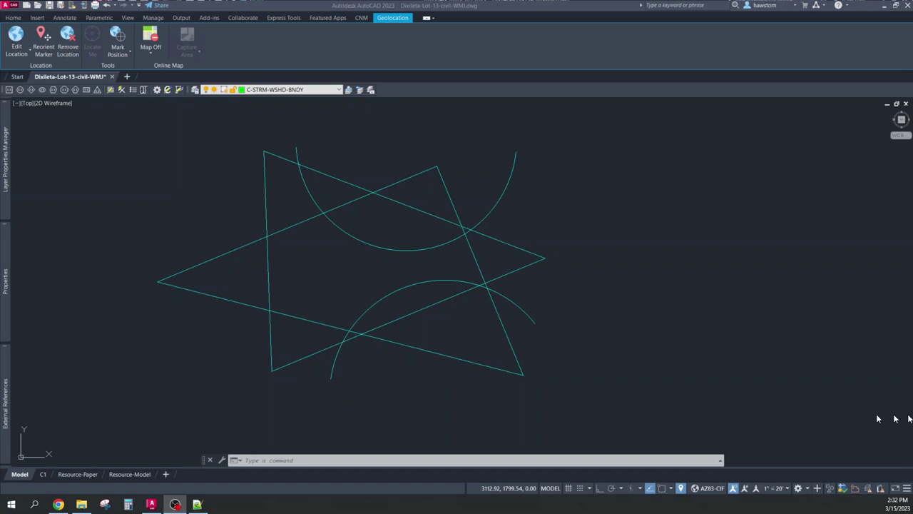
Show the HawsCAD thaws folder containing haws.mnu in File Explorer beside the AutoCAD drawing.
click(549, 402)
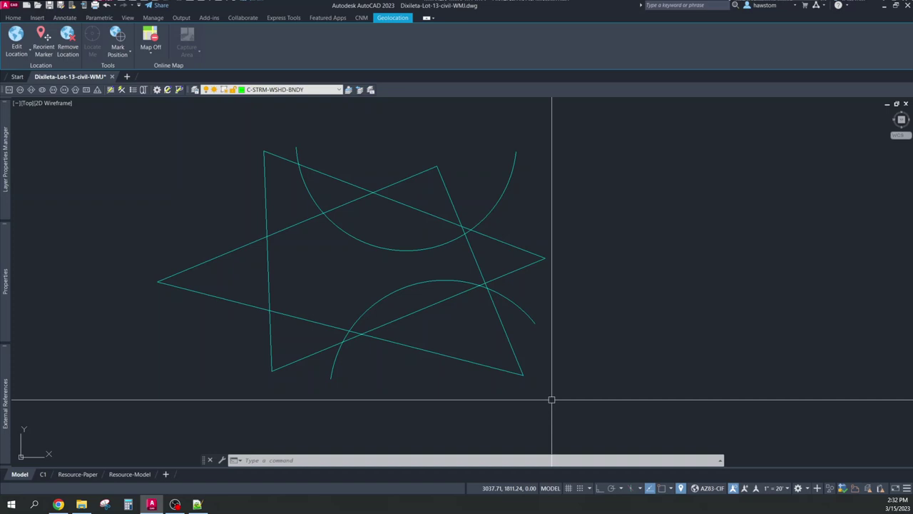
click(81, 504)
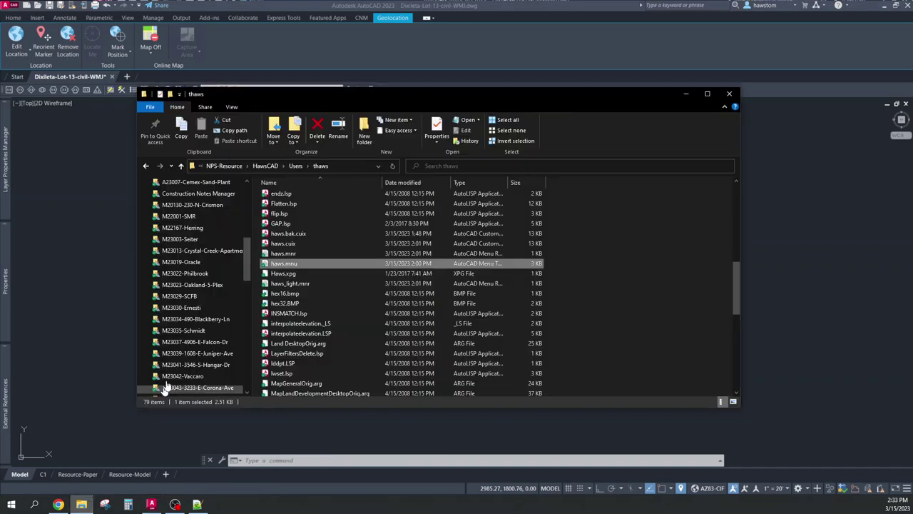
Open haws.mnu in Notepad++ to its Function Key 4.1 Menu header and MENUGROUP=HAWS line.
right_click(281, 266)
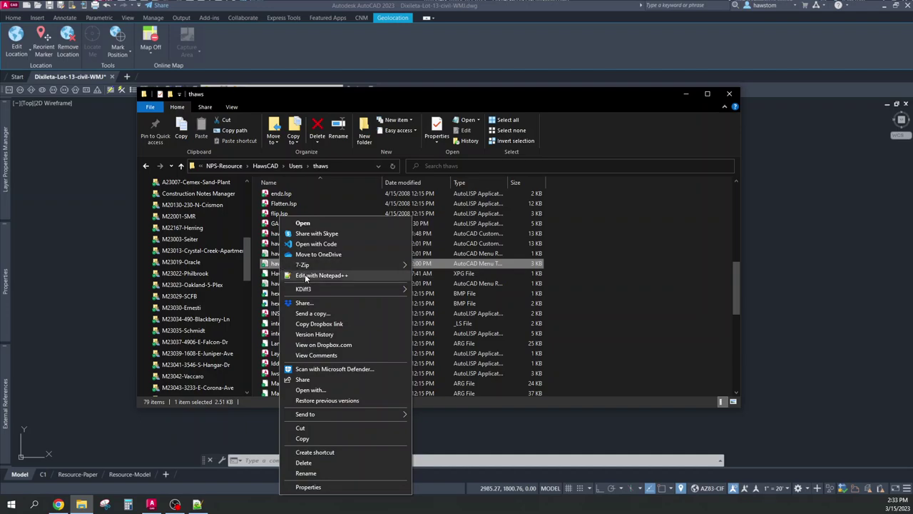
click(318, 275)
scroll(299, 242, up, 12)
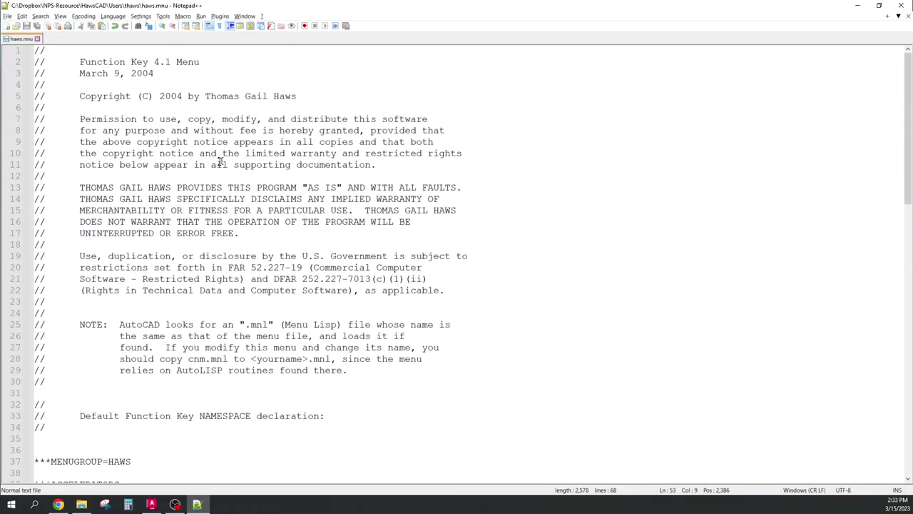
drag(35, 50, 58, 448)
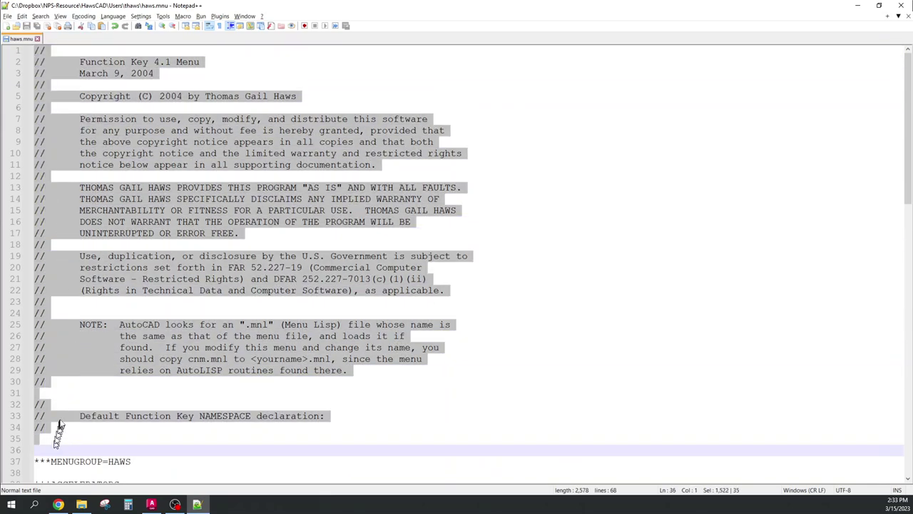
scroll(58, 428, down, 8)
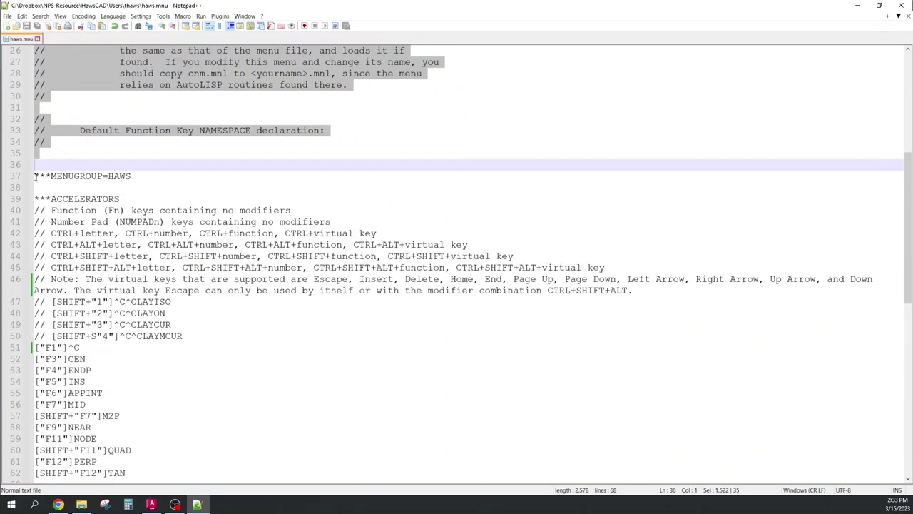
drag(35, 176, 34, 184)
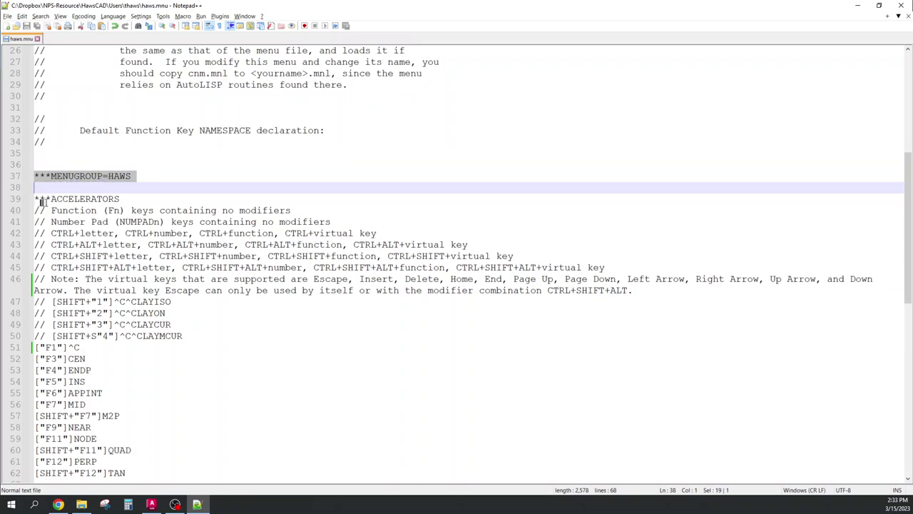
scroll(43, 201, down, 4)
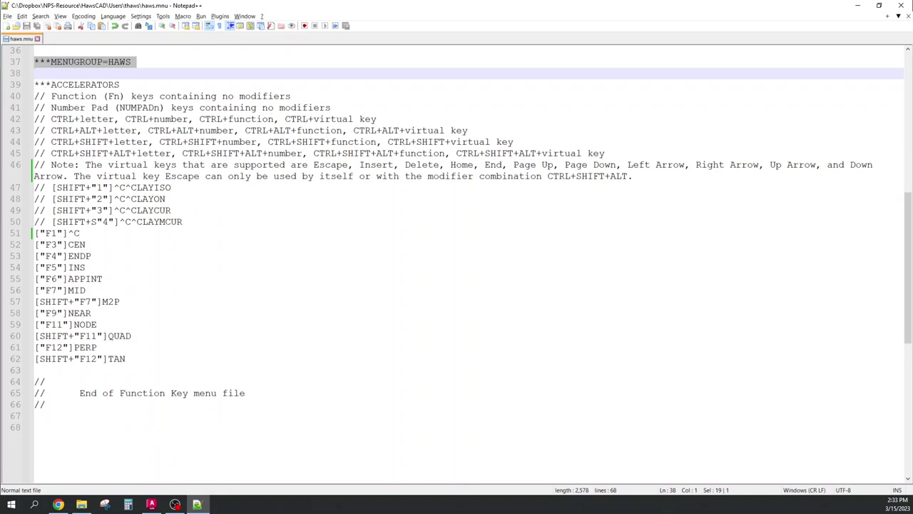
drag(28, 85, 27, 359)
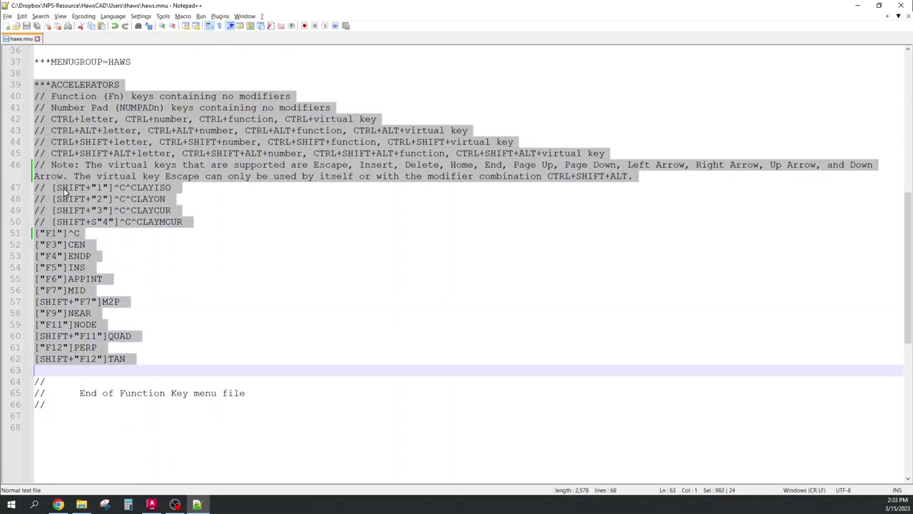
click(40, 95)
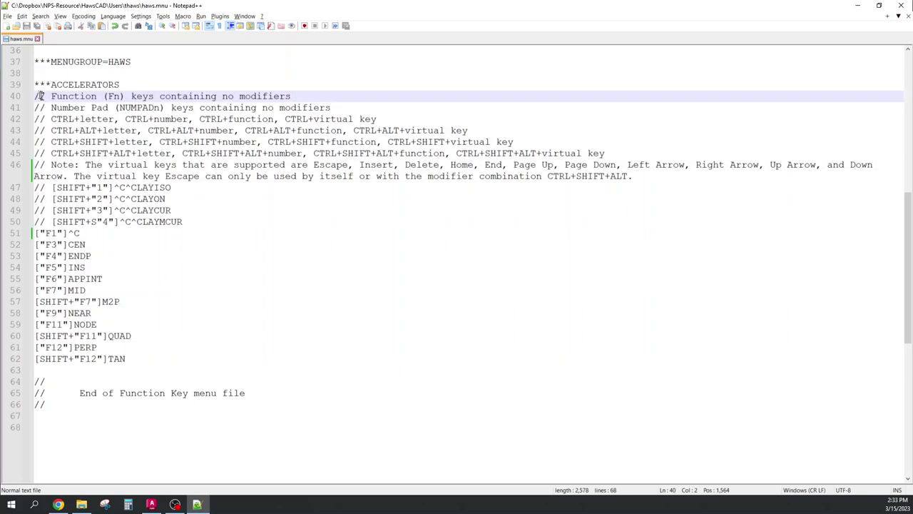
drag(28, 96, 28, 233)
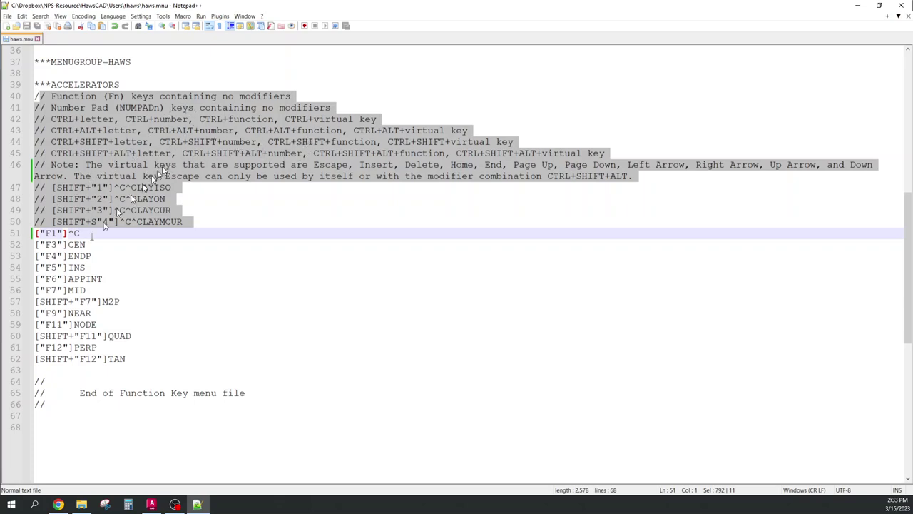
scroll(46, 229, down, 2)
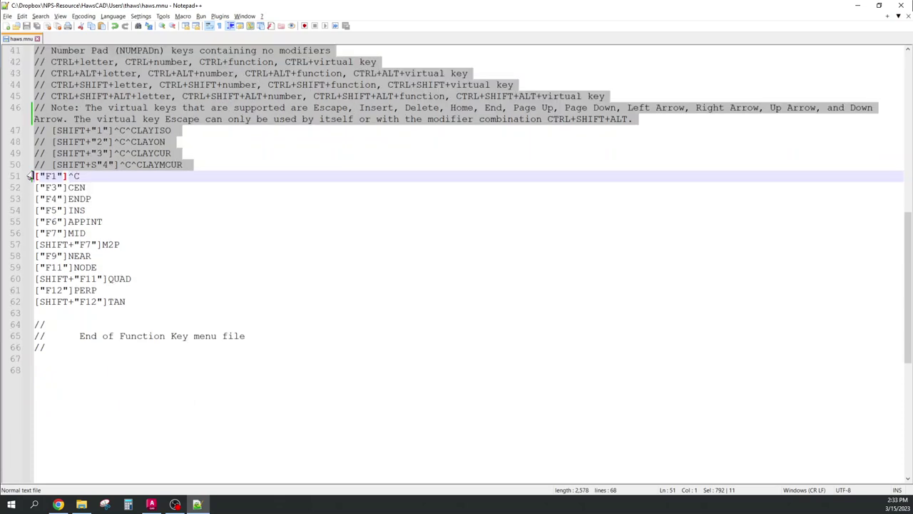
drag(28, 177, 21, 312)
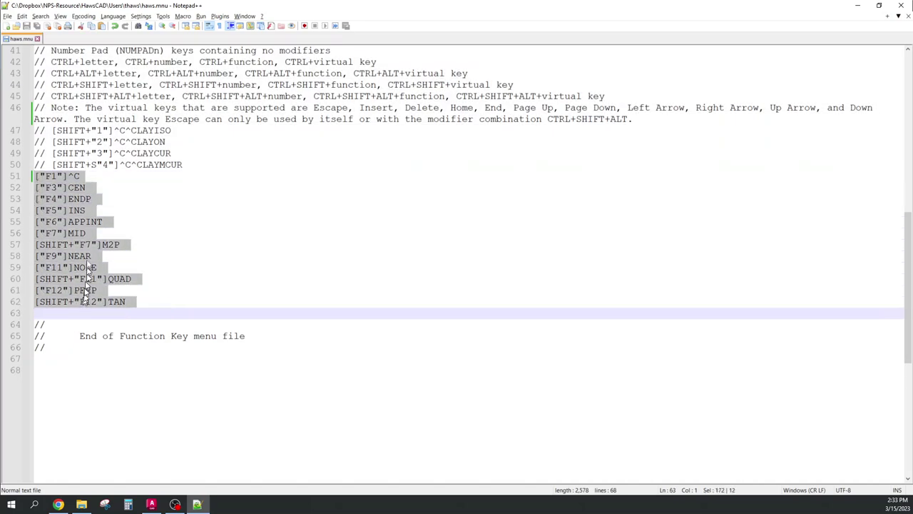
click(40, 176)
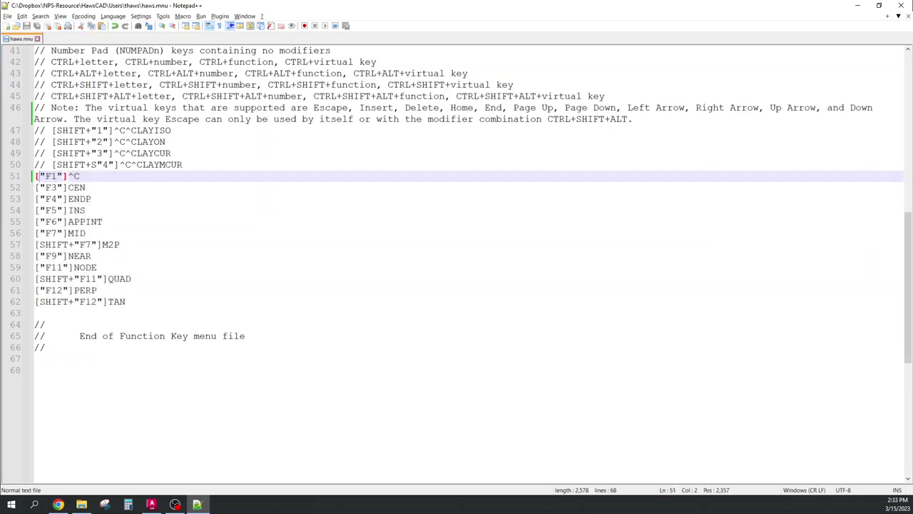
Highlight the F1 cancel, F3, F4 ENDP and F6 APPINT function-key lines in haws.mnu.
drag(35, 176, 86, 174)
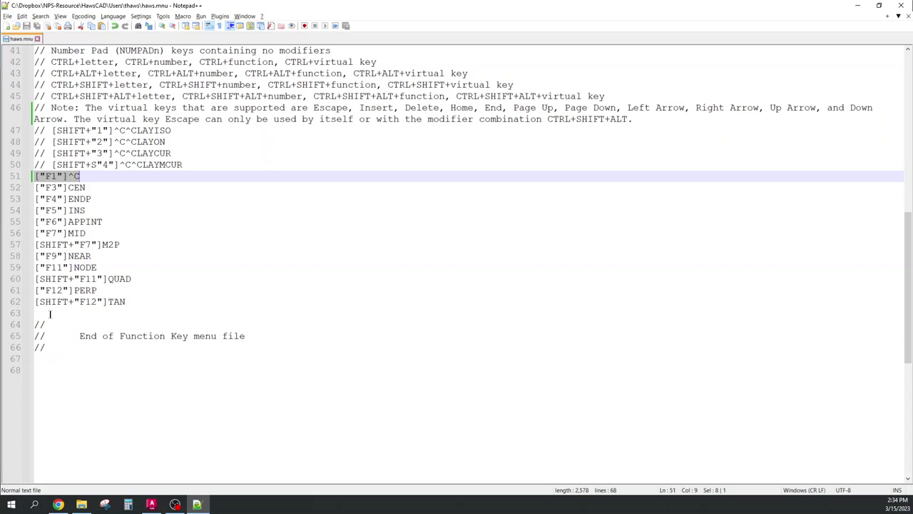
drag(96, 188, 95, 199)
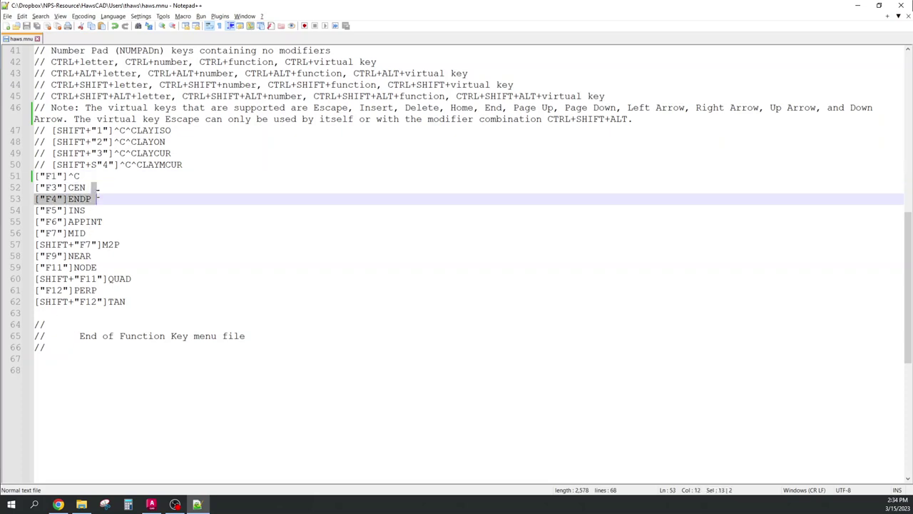
click(52, 222)
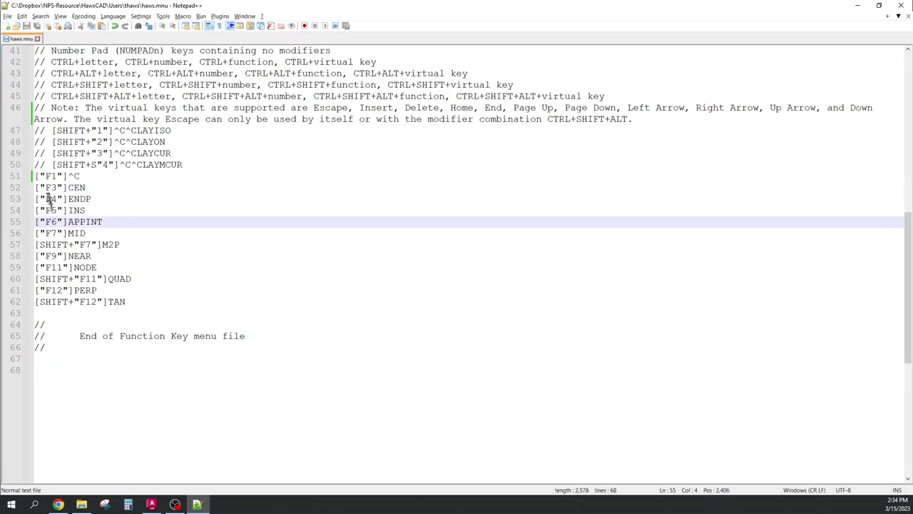
click(36, 178)
triple_click(35, 178)
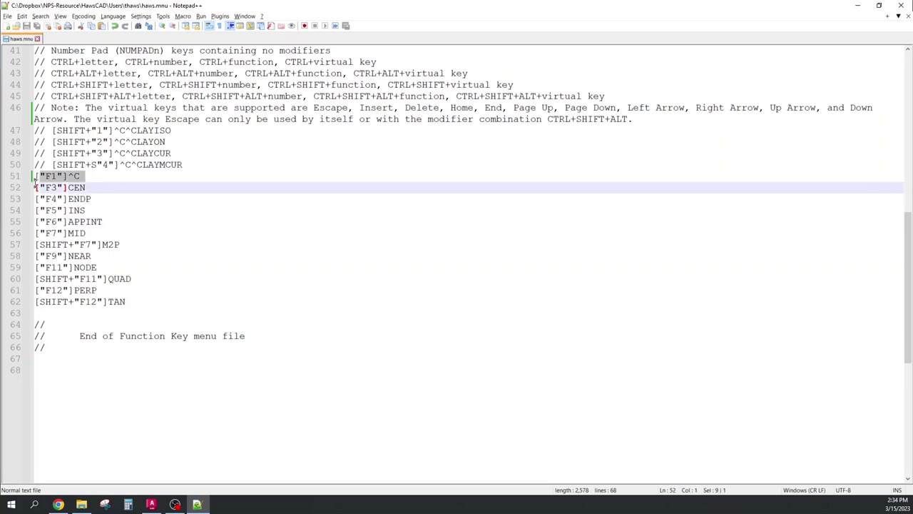
click(35, 176)
drag(35, 176, 34, 199)
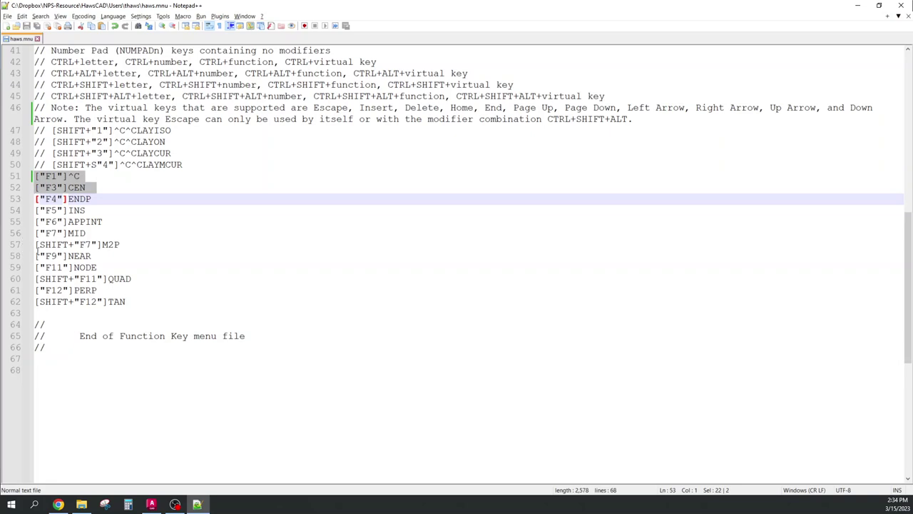
Highlight the M2P, NEAR and NODE snap lines, then bring the AutoCAD drawing back.
drag(36, 245, 32, 264)
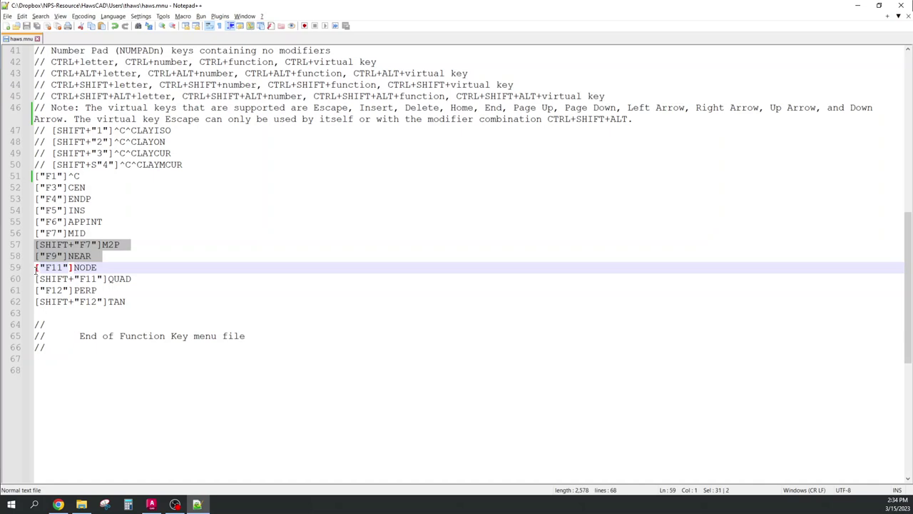
drag(35, 256, 27, 285)
click(70, 279)
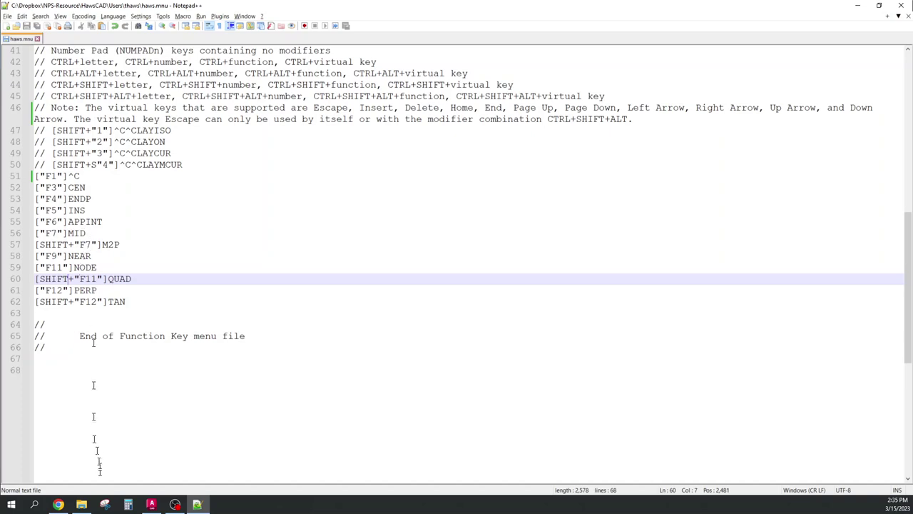
click(151, 505)
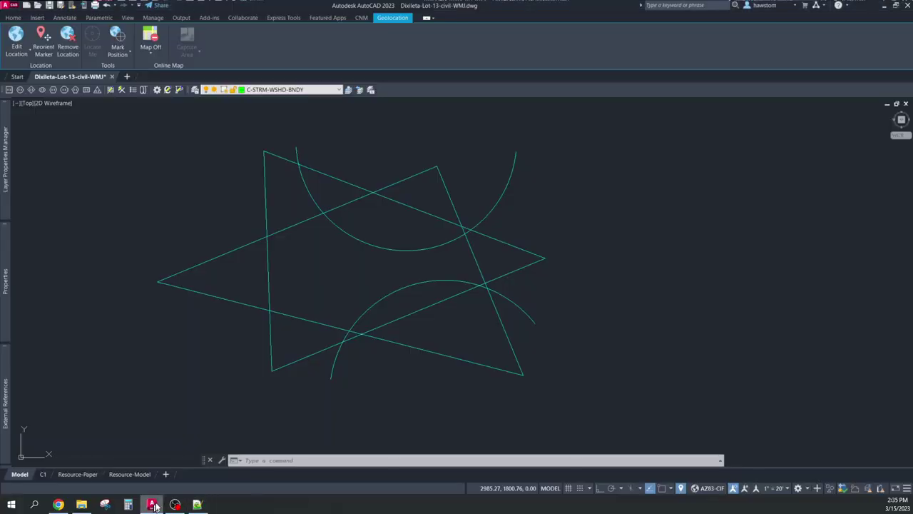
Run CUILOAD and centre the Load/Unload Customizations dialog over the drawing.
click(267, 461)
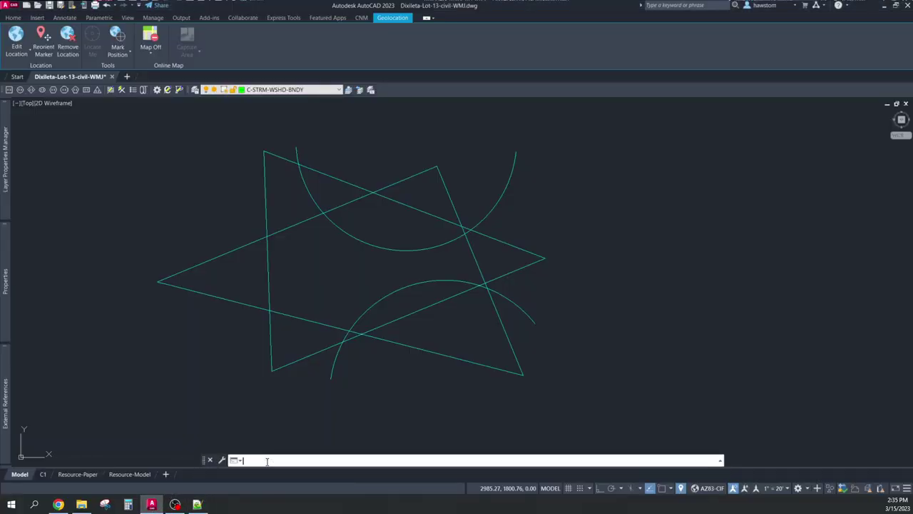
text(cuiloa)
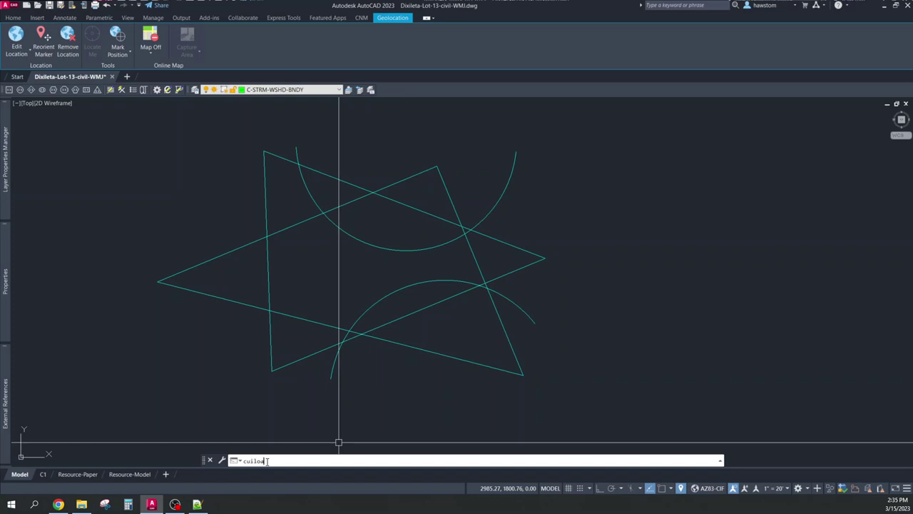
text(d)
key(Return)
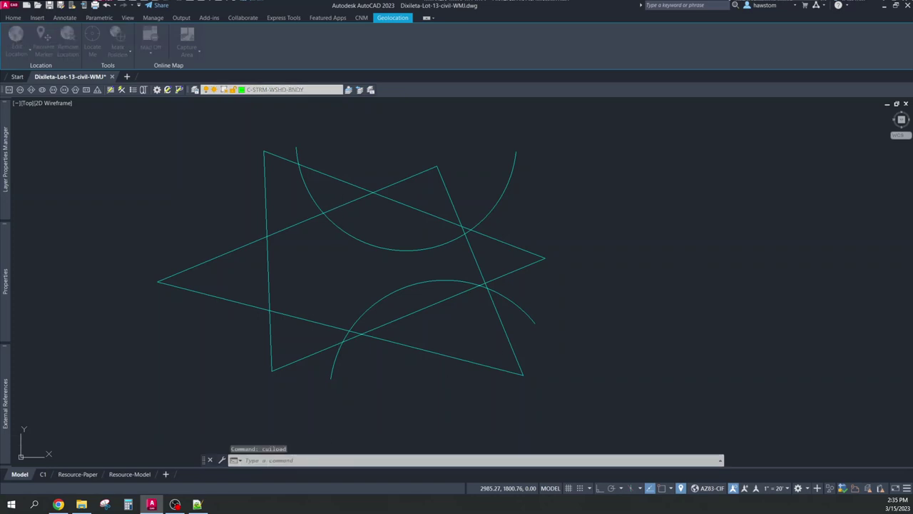
drag(104, 199, 379, 160)
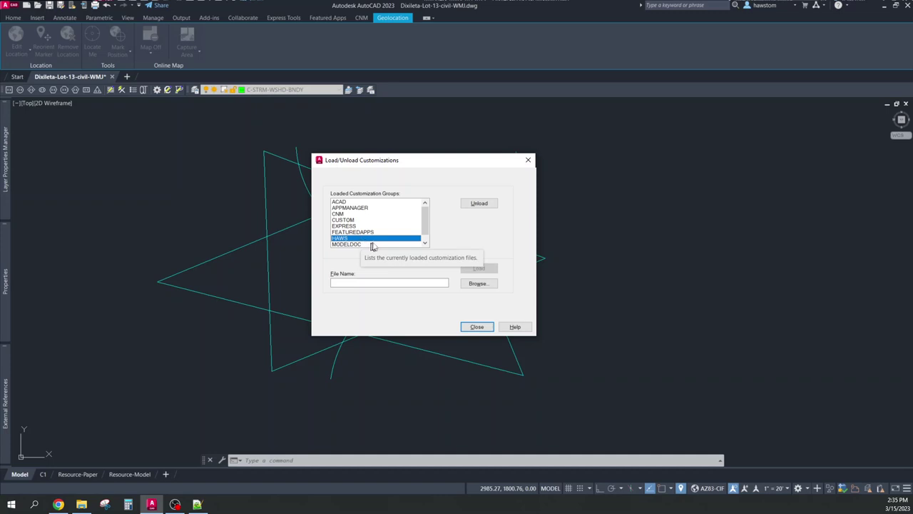
Unload the HAWS group and bring up the Select Customization File chooser.
click(479, 204)
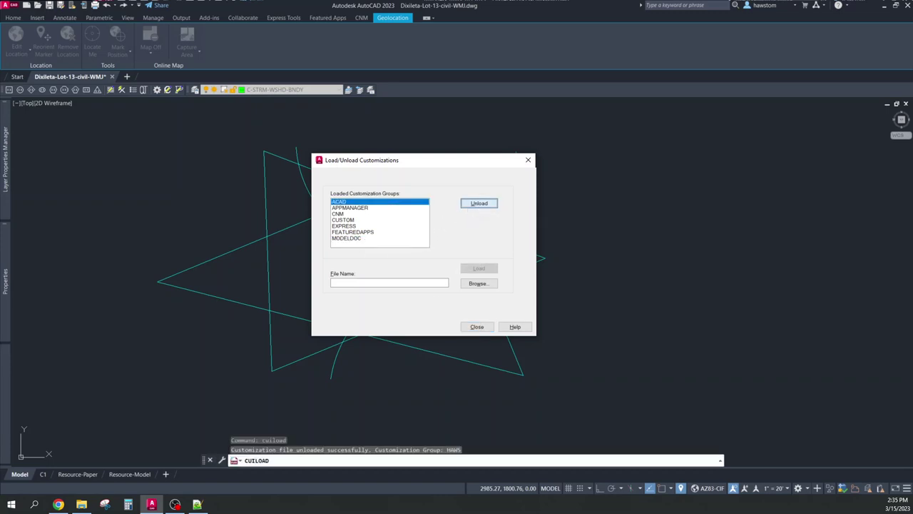
click(476, 284)
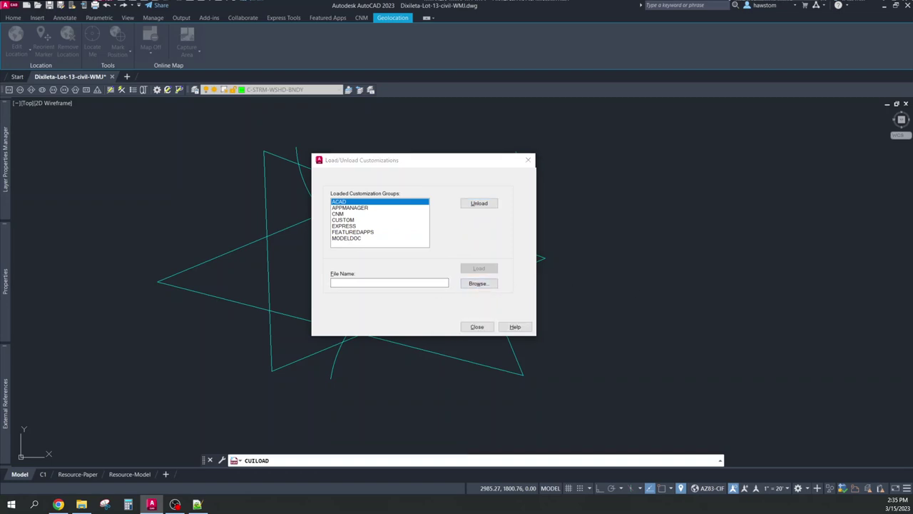
drag(356, 154, 385, 102)
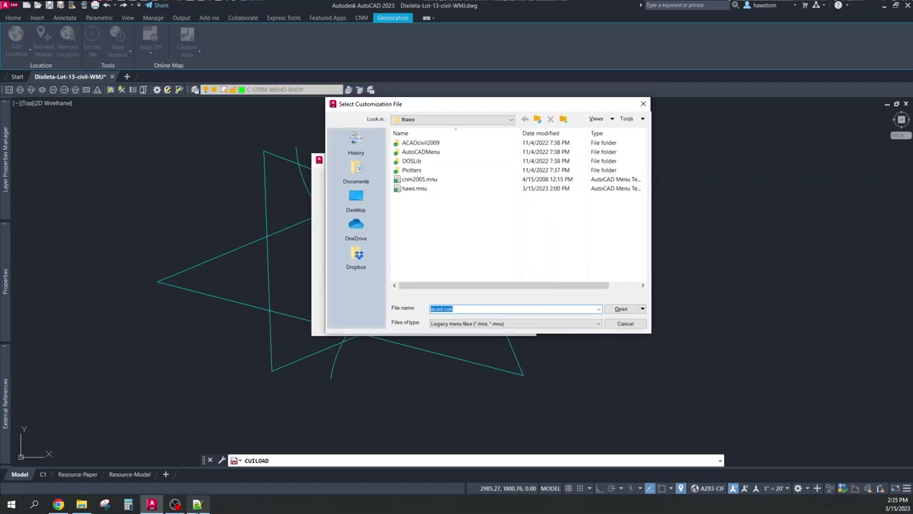
Point the file chooser at the thaws folder by pasting its path from File Explorer.
click(82, 505)
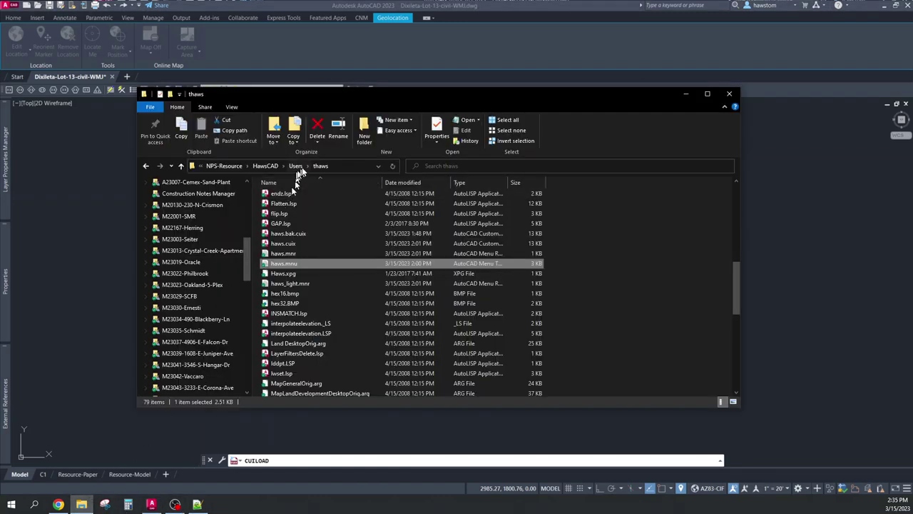
click(343, 167)
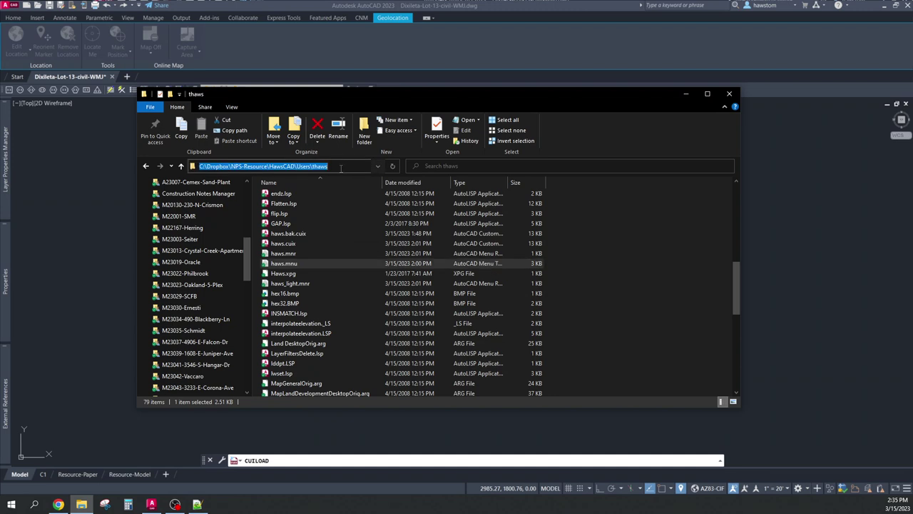
key(ctrl+c)
key(alt+Tab)
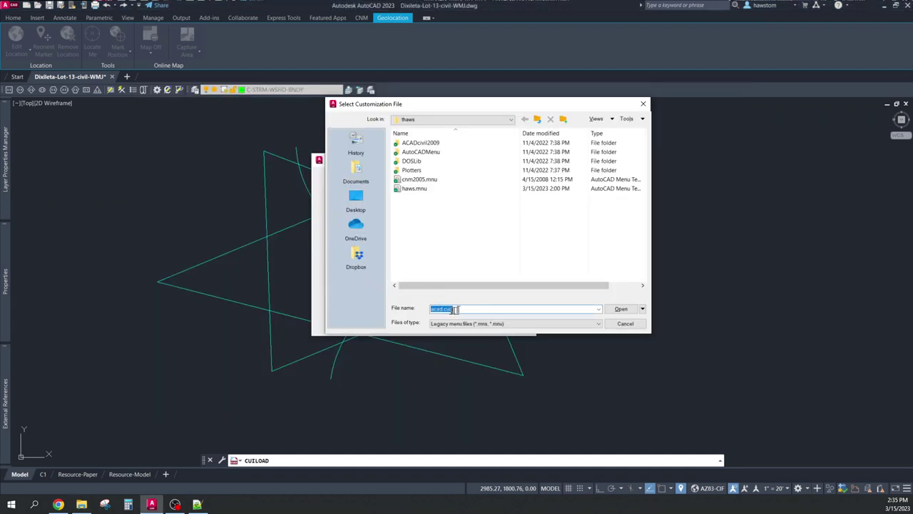
key(ctrl+v)
key(Return)
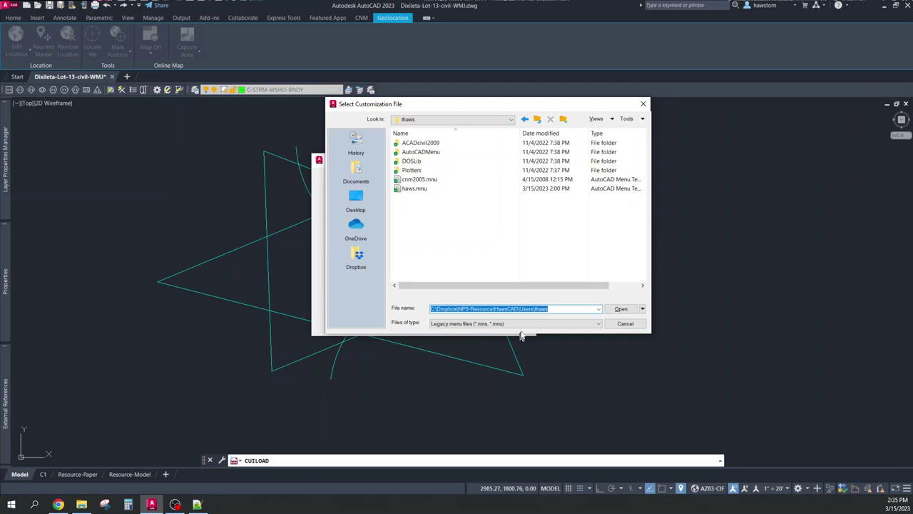
Filter to Legacy menu files, pick haws.mnu and load it as the HAWS group.
click(532, 324)
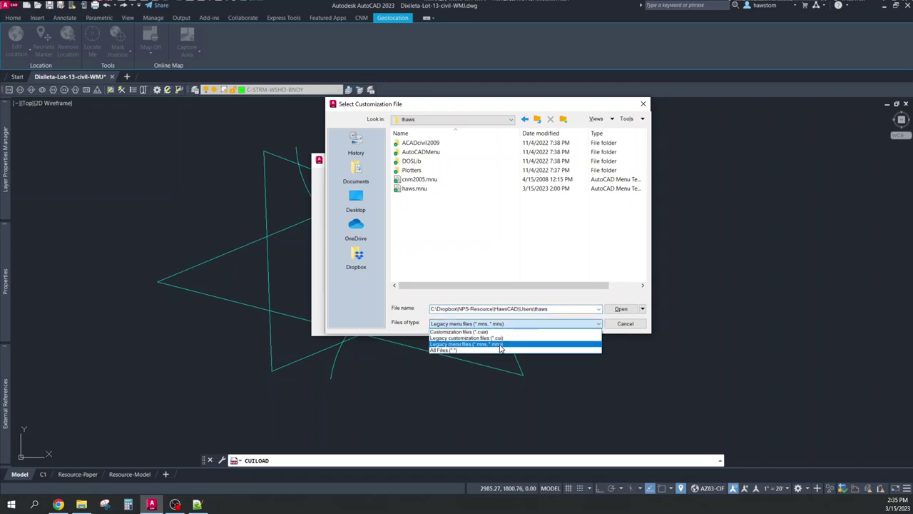
click(498, 344)
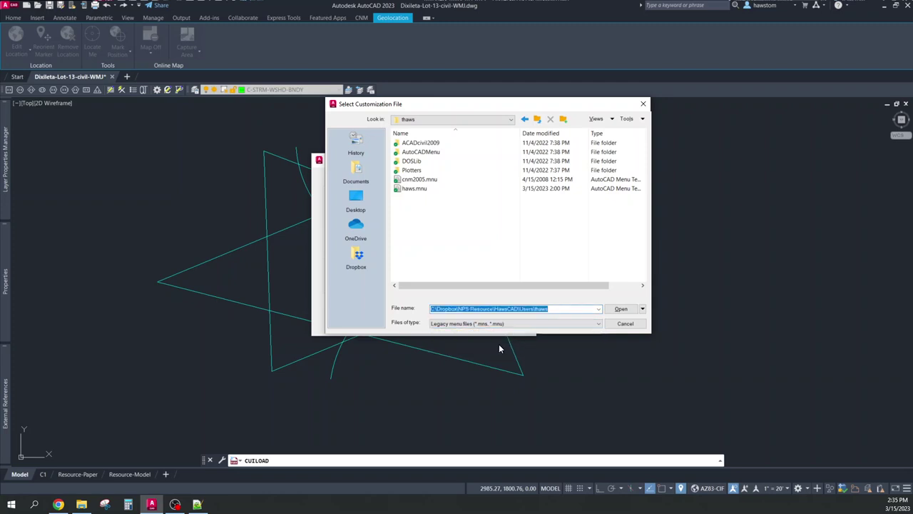
click(398, 190)
double_click(398, 190)
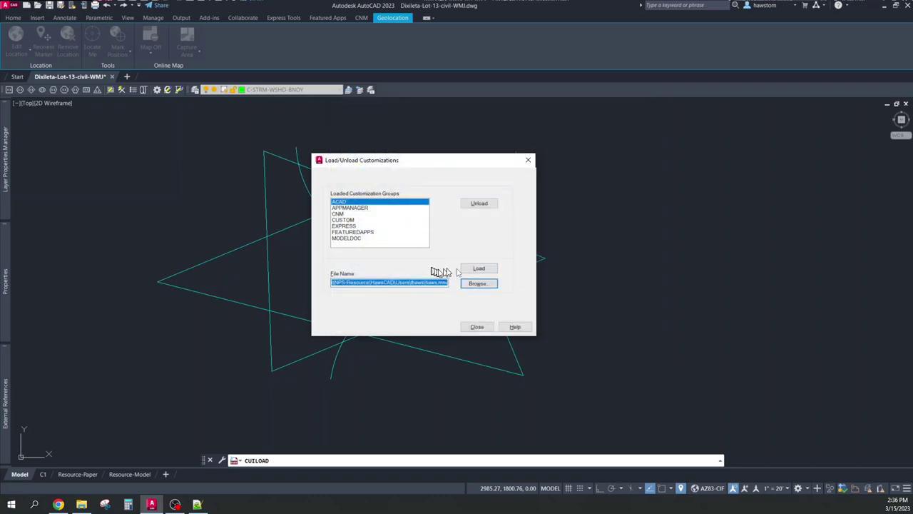
click(478, 270)
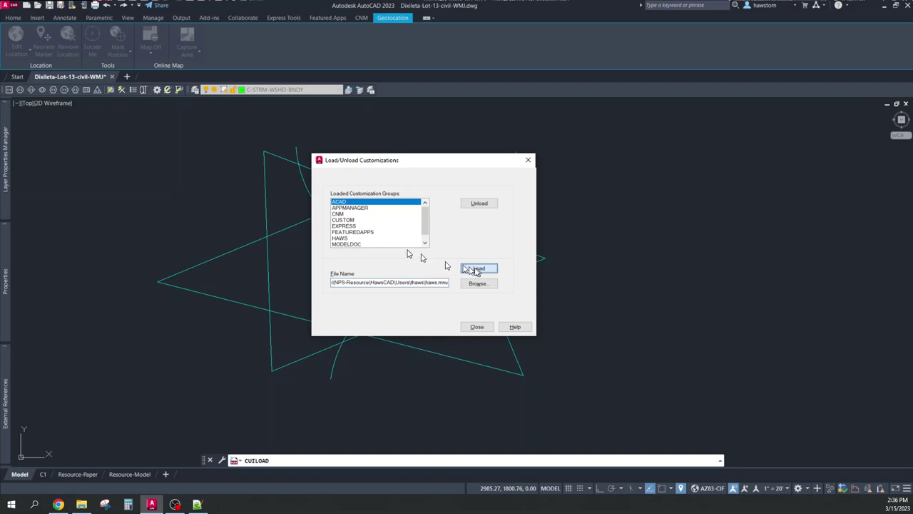
click(340, 239)
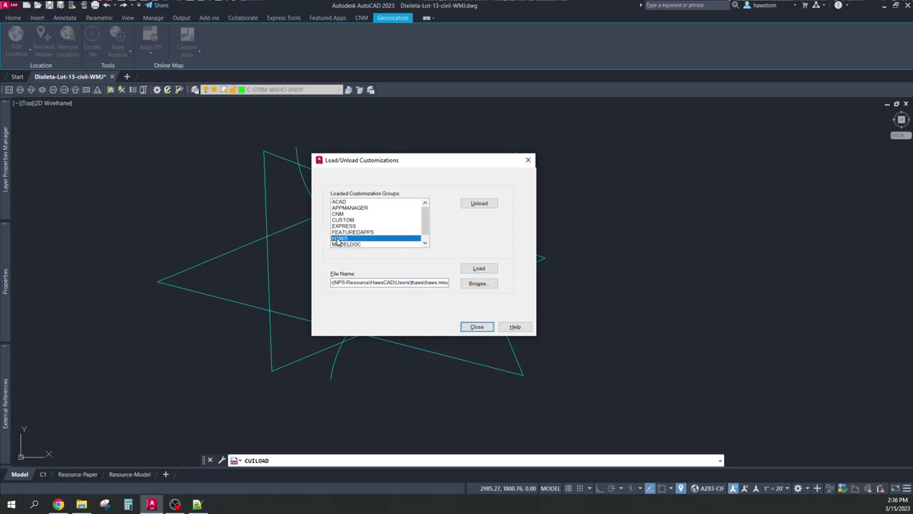
click(198, 504)
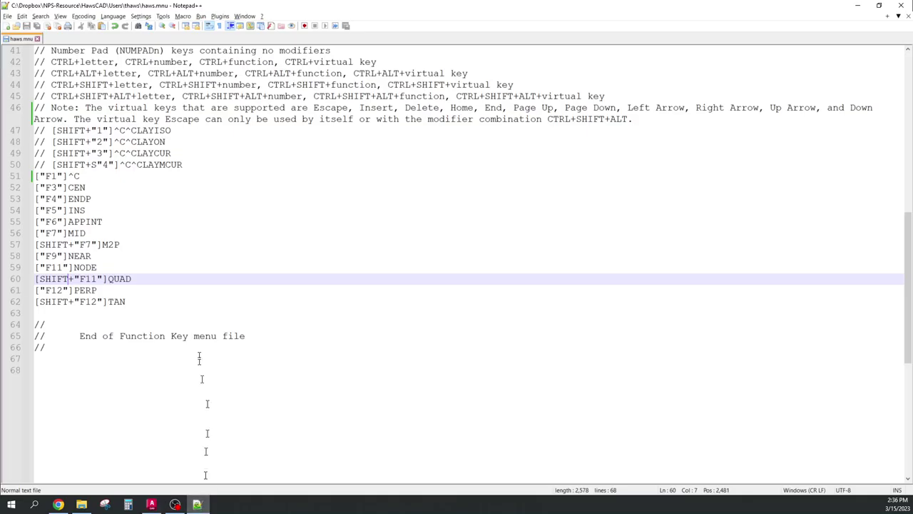
scroll(199, 360, up, 5)
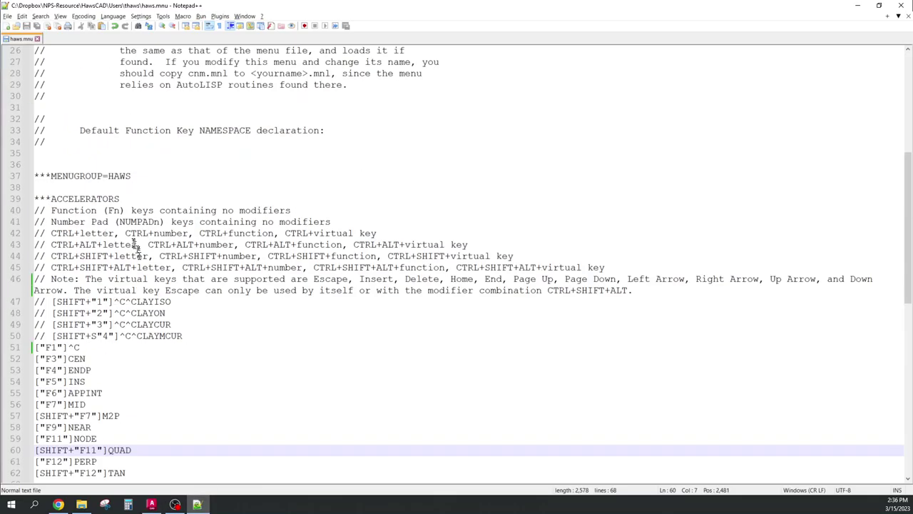
triple_click(36, 175)
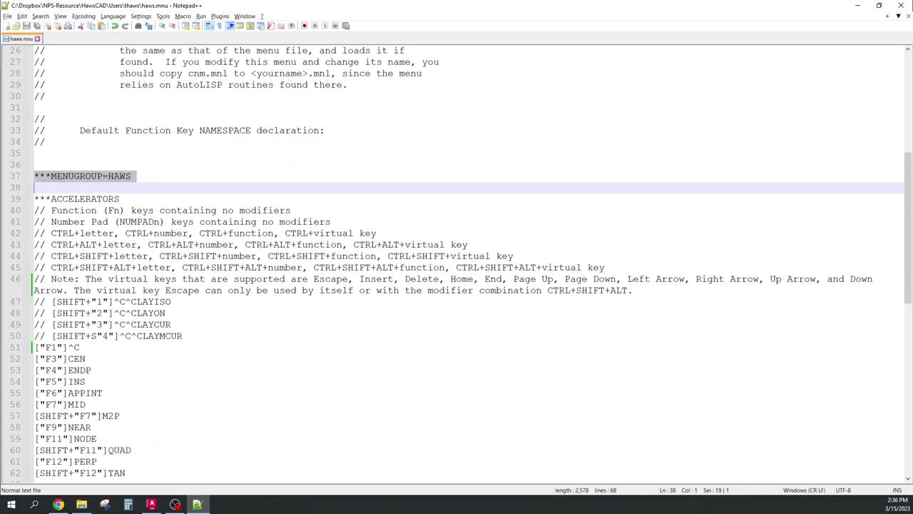
click(126, 175)
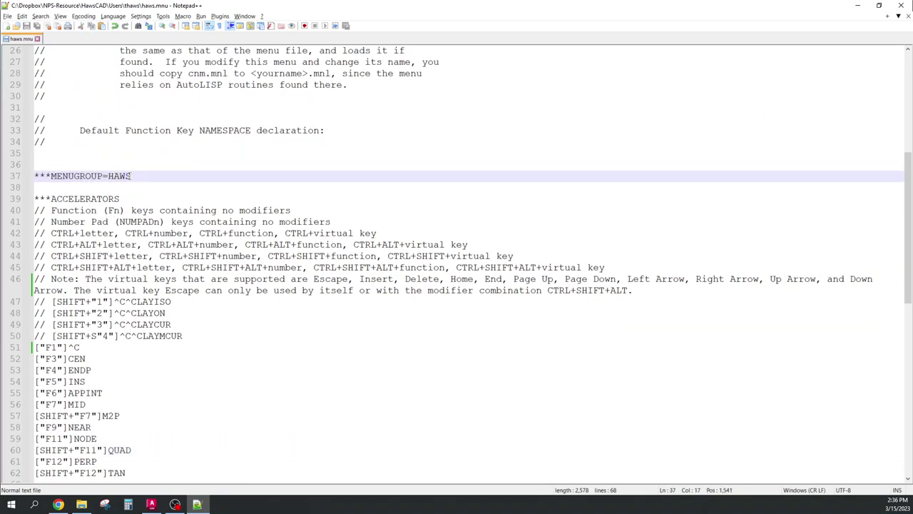
Close the customization loader and draw a line from an arc centre to a triangle corner.
click(151, 504)
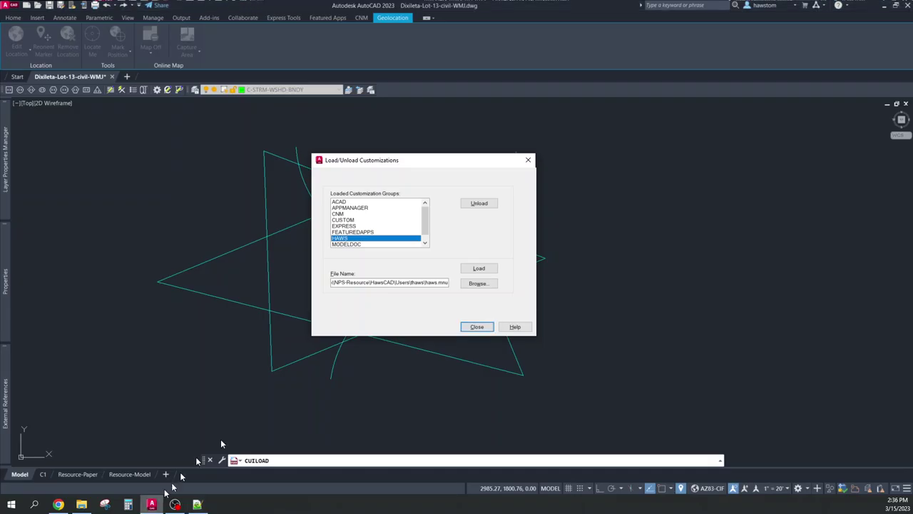
click(477, 327)
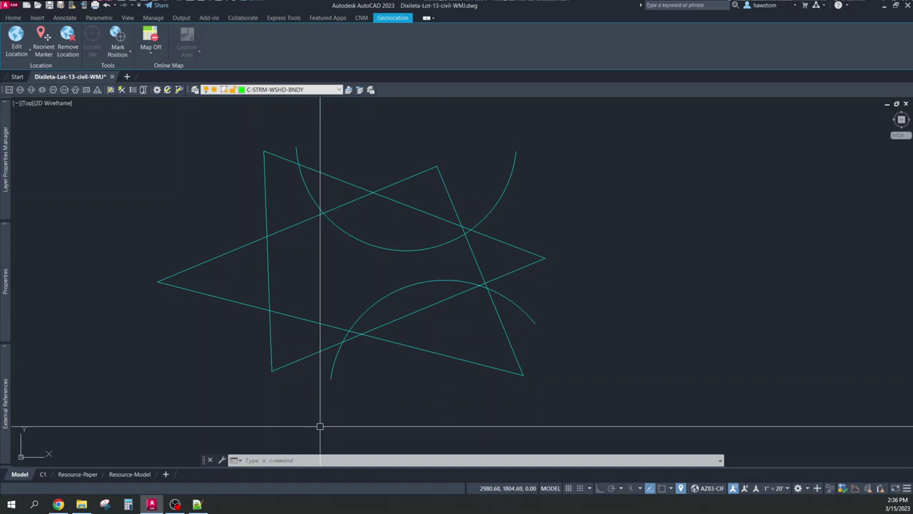
text(l)
key(Return)
text(cen)
key(Return)
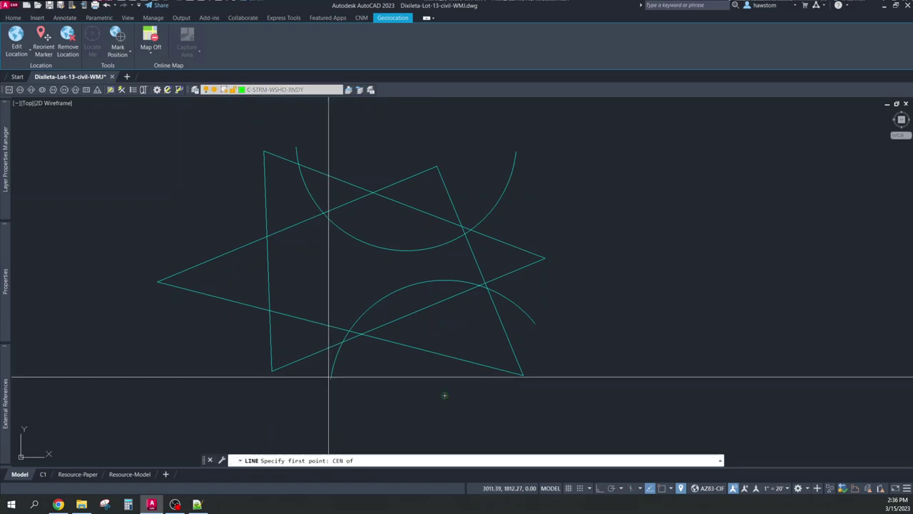
click(329, 376)
text(endp)
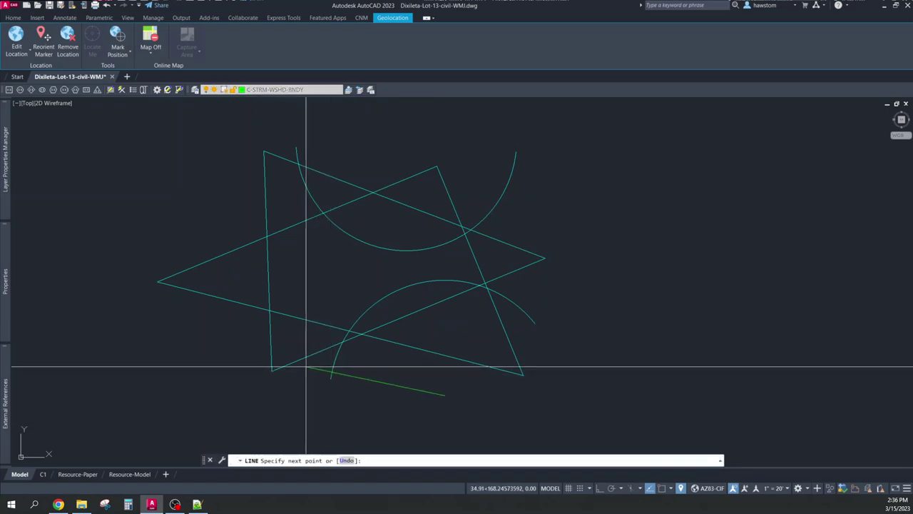
key(Return)
click(290, 368)
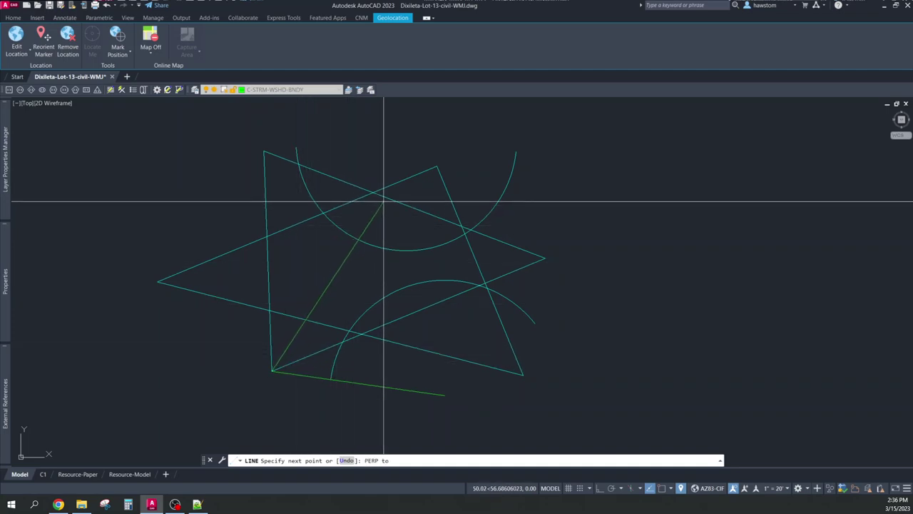
Continue the line perpendicular to a triangle edge, tangent to the lower arc, then to an apparent intersection.
click(344, 183)
text(tan)
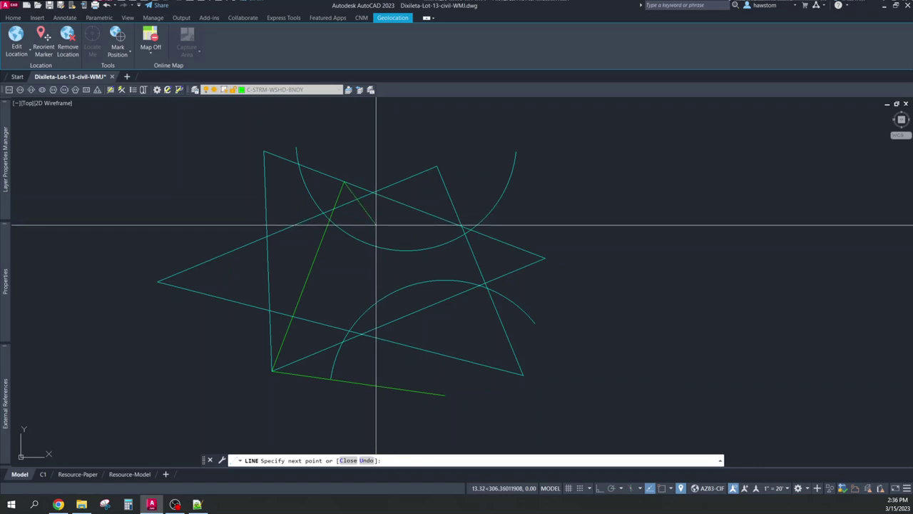
key(Return)
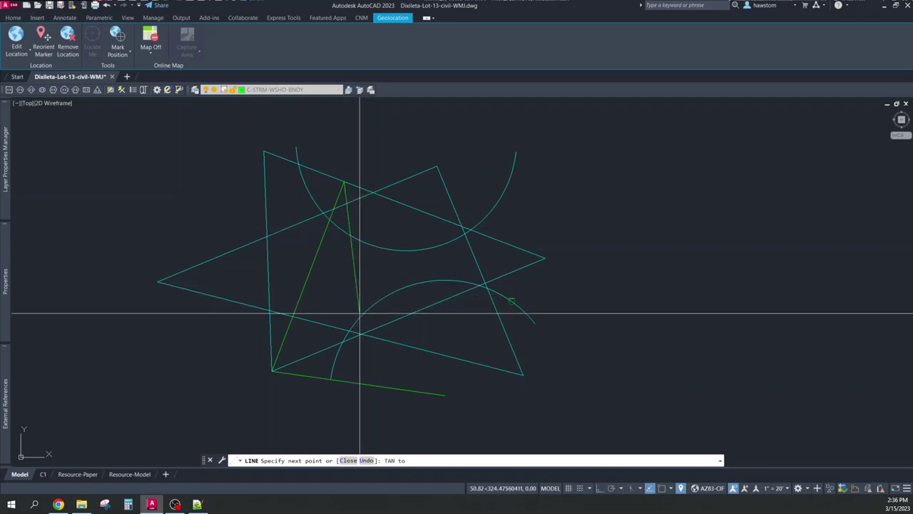
click(362, 311)
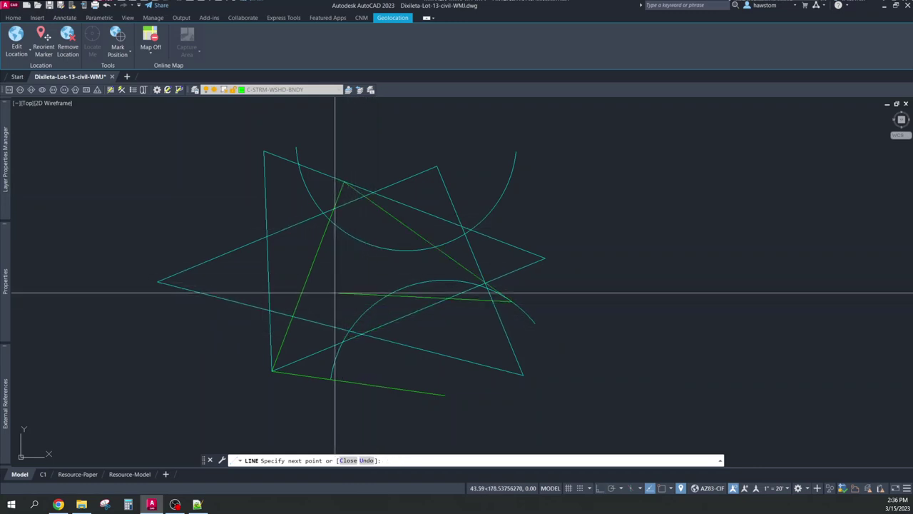
text(appint)
key(Return)
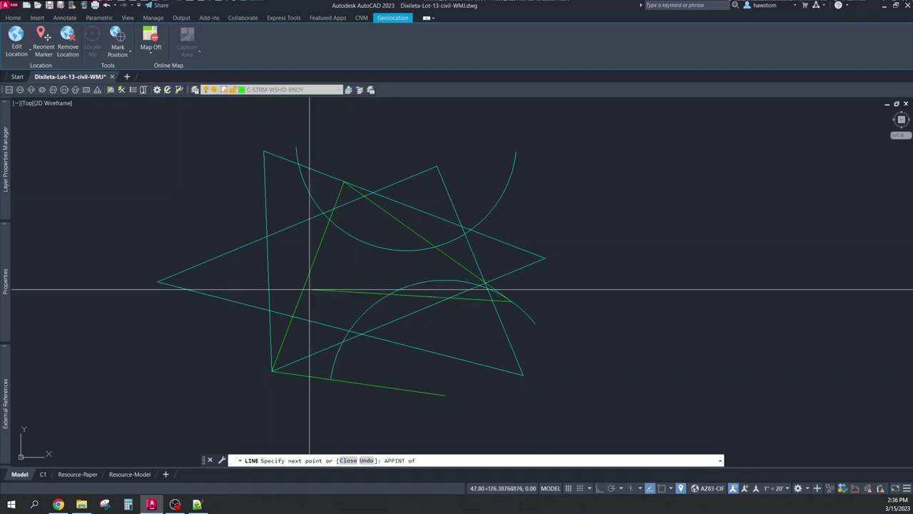
click(294, 317)
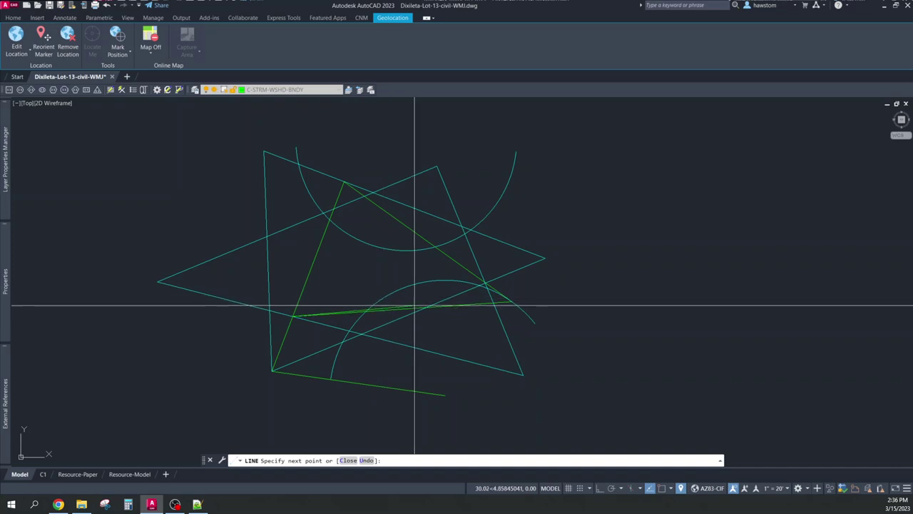
key(Escape)
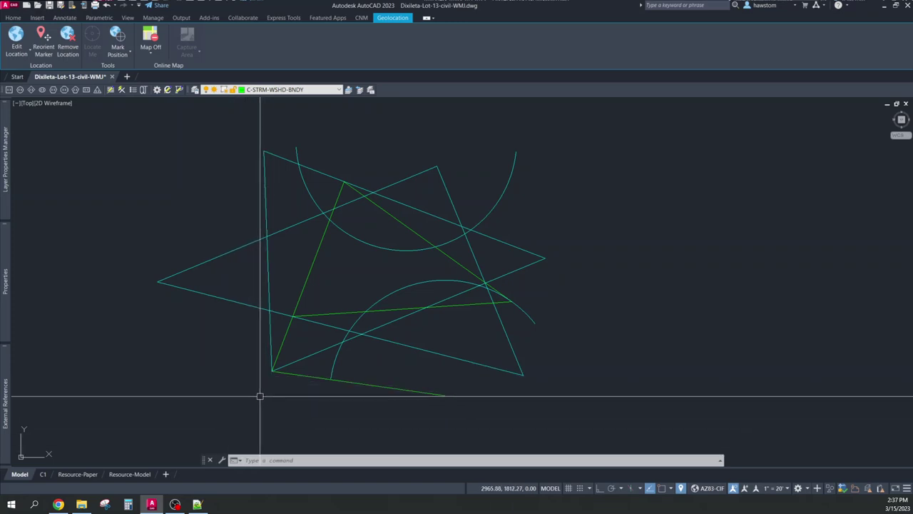
Point out the CEN entry on line 52 and ENDP on line 53, then return to AutoCAD.
click(198, 502)
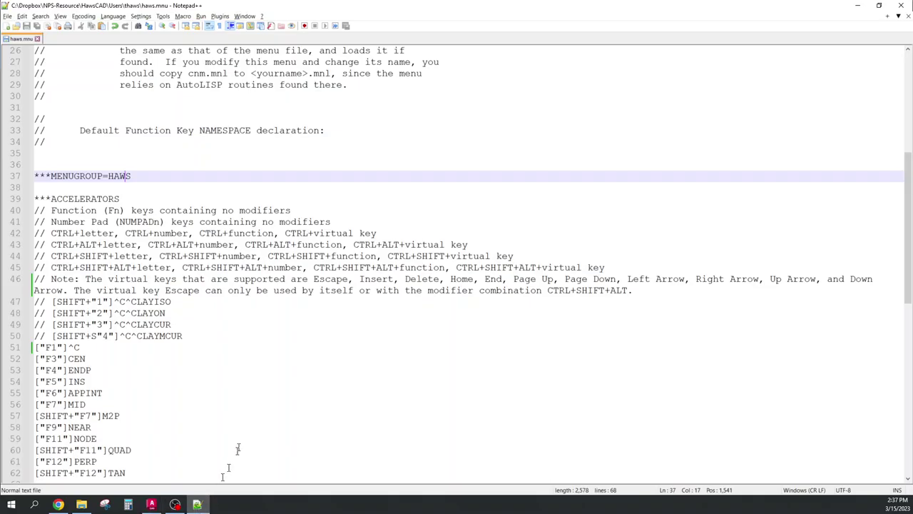
double_click(76, 359)
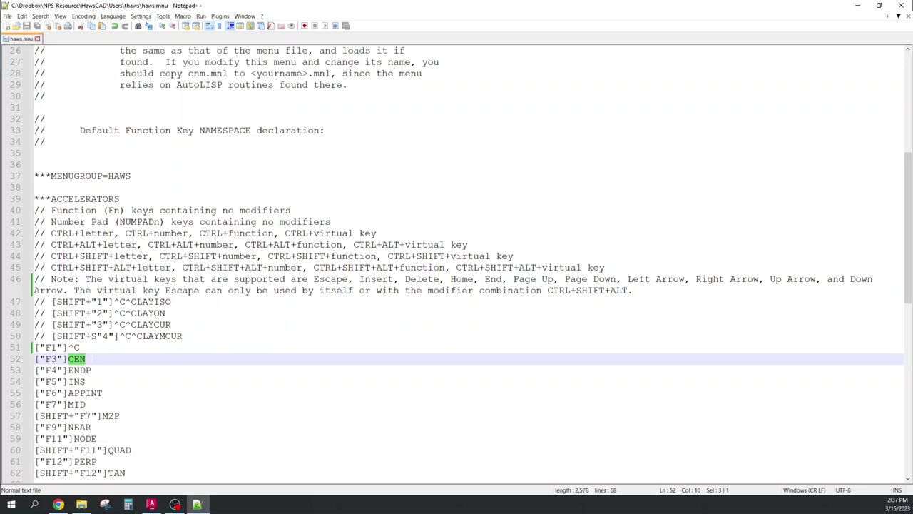
click(72, 359)
drag(69, 359, 85, 359)
drag(69, 358, 86, 359)
click(72, 370)
click(79, 370)
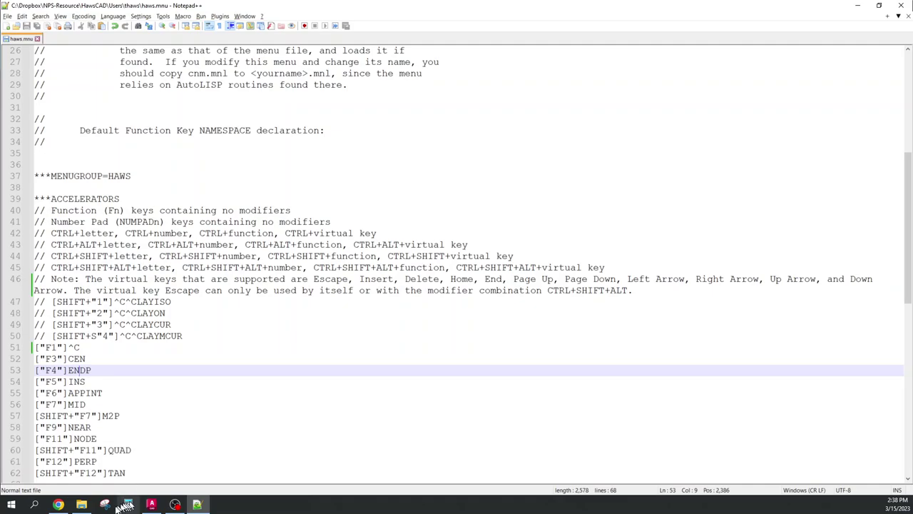
click(150, 505)
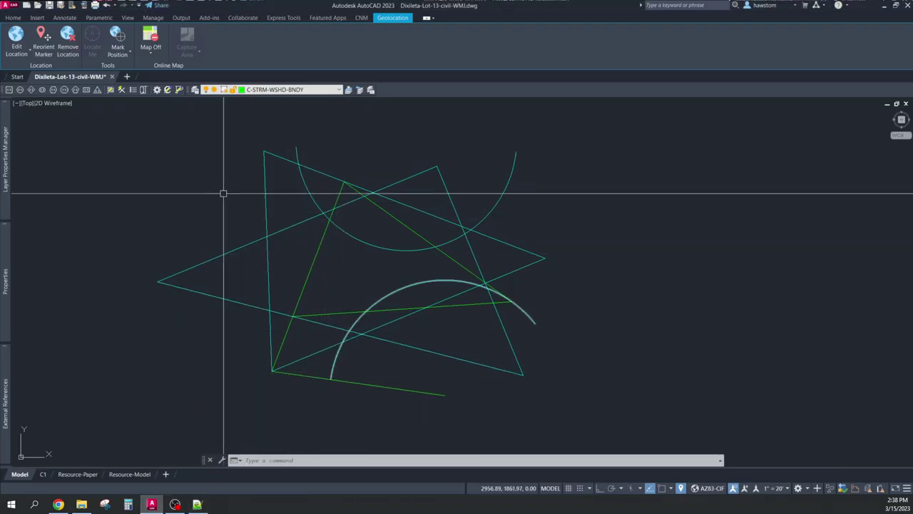
Open acad.pgp via Edit Aliases and find the user-defined ENDP alias mapped to *LAYON.
click(180, 89)
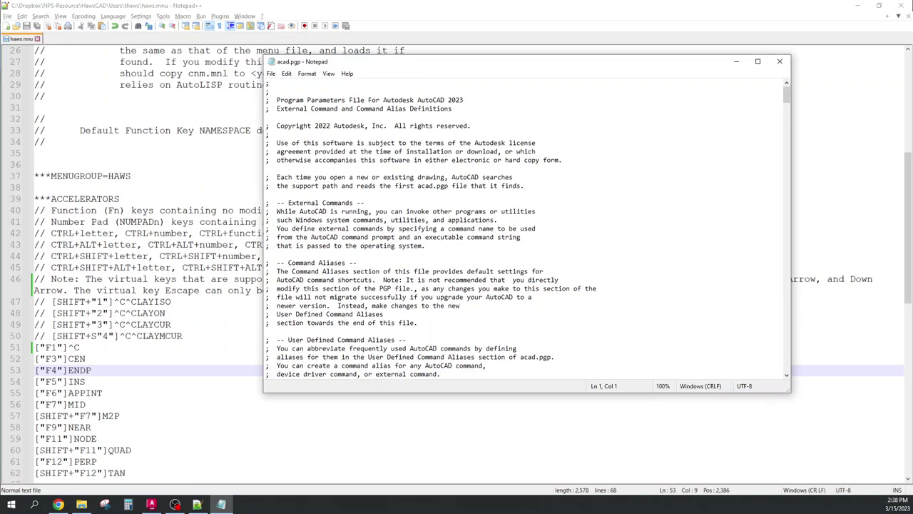
click(319, 126)
key(ctrl+End)
scroll(319, 121, up, 15)
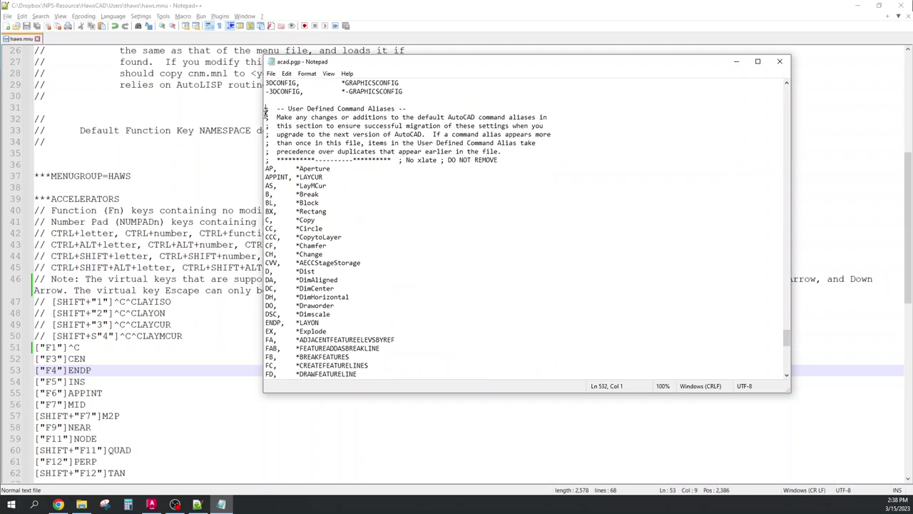
drag(266, 109, 260, 165)
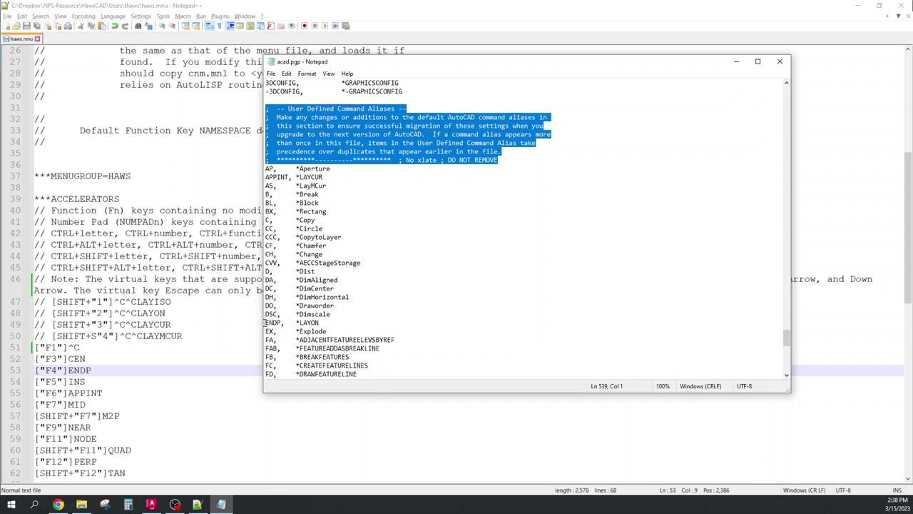
drag(265, 322, 281, 323)
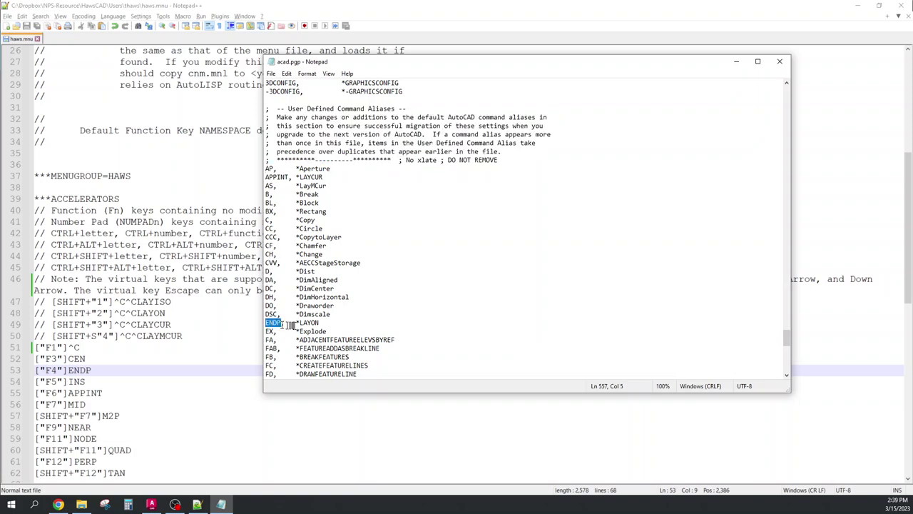
drag(296, 322, 322, 323)
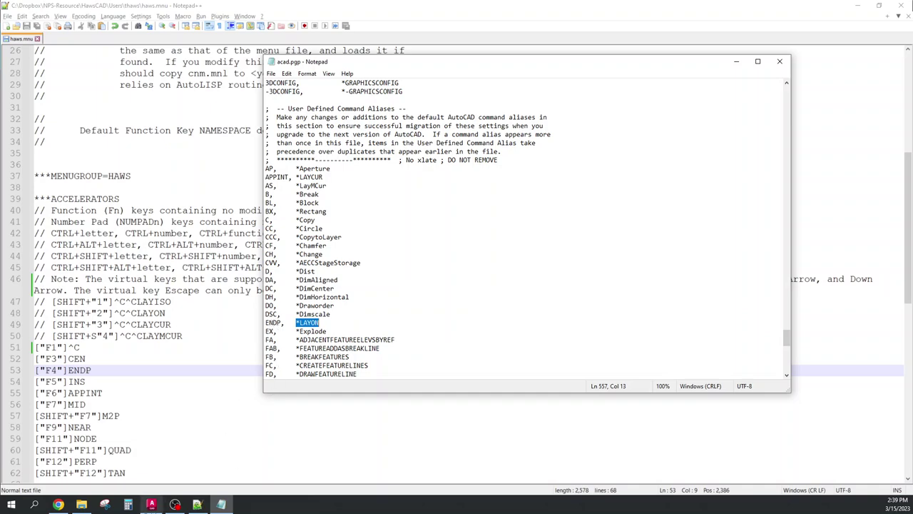
mouse_move(151, 505)
click(151, 471)
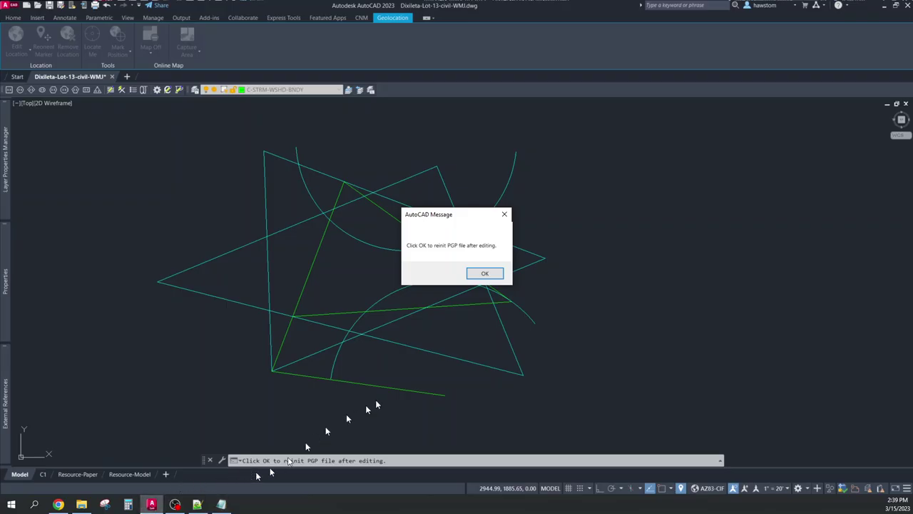
Confirm the PGP reload and run endp, turning all layers on.
click(479, 277)
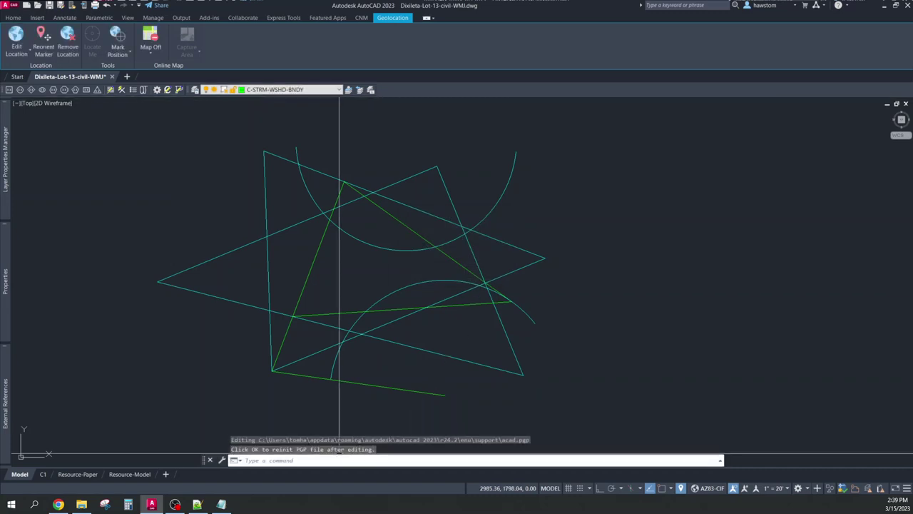
click(340, 451)
text(endp)
key(Return)
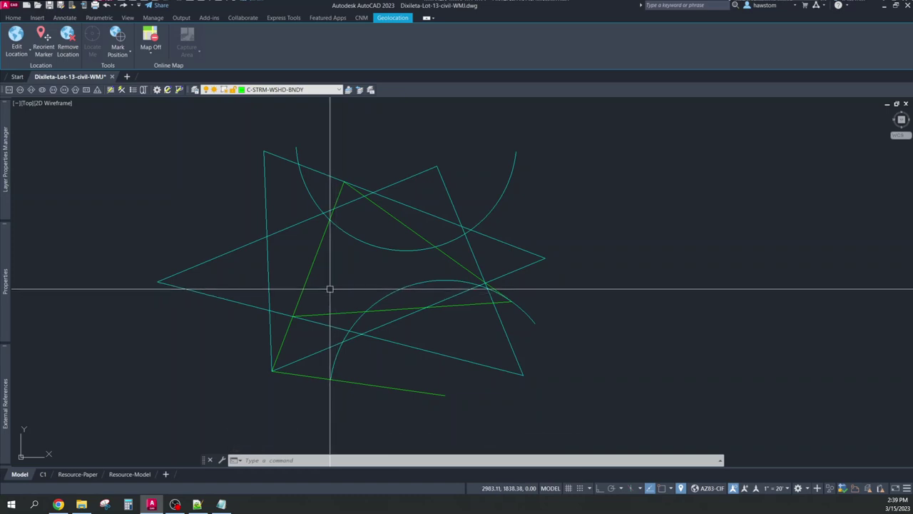
Isolate C-SITE-DIMS via CIH using the left vertical line, then restore all layers with LAYON.
text(cih)
key(Return)
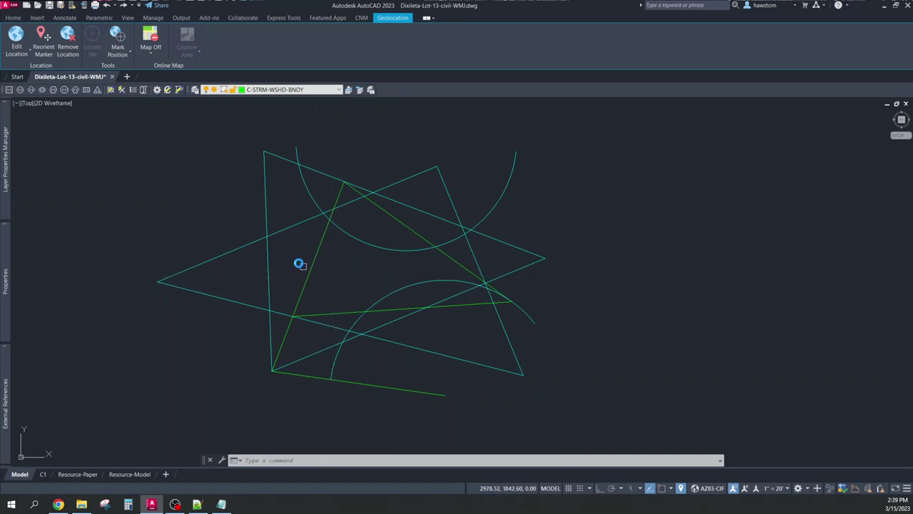
click(266, 223)
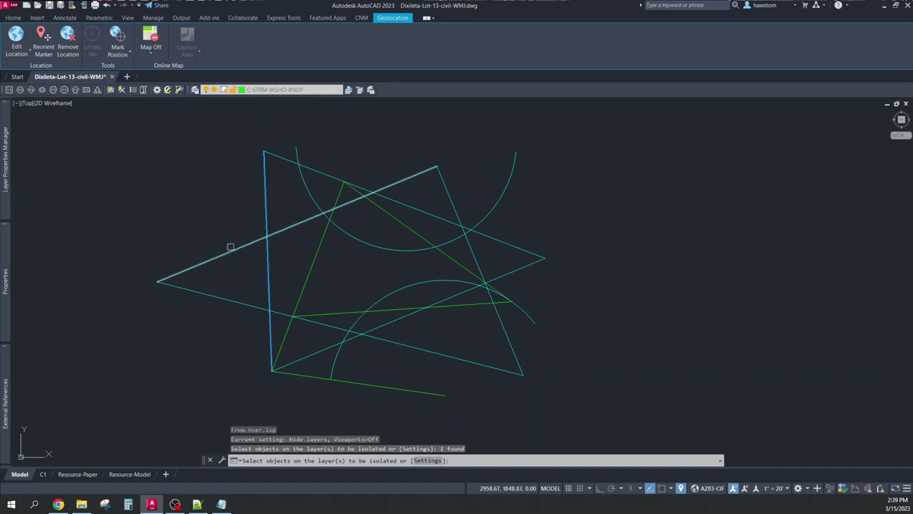
key(Return)
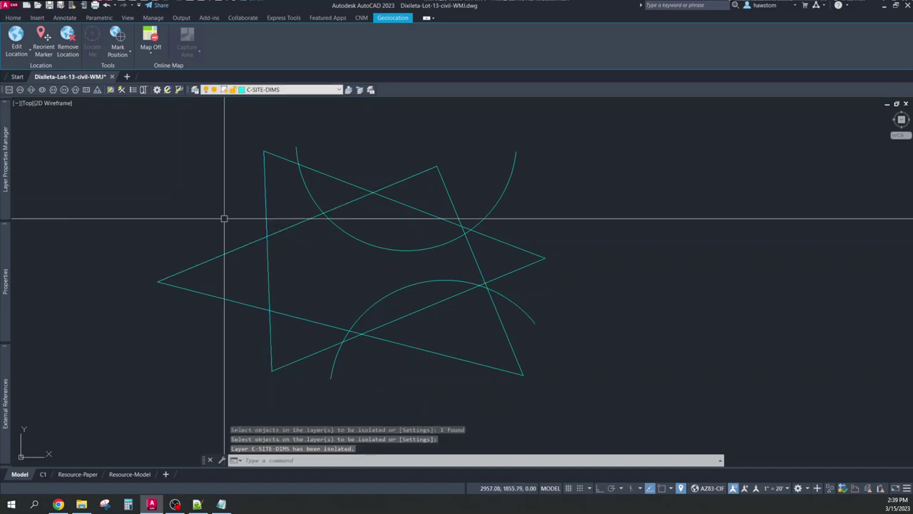
text(layon)
key(Return)
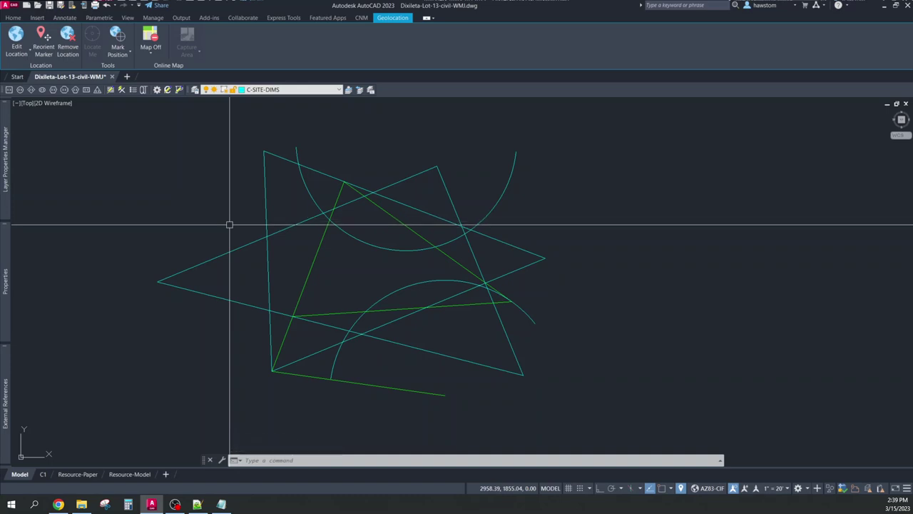
Isolate the green C-STRM-WSHD-BNDY layer with the CEN command by picking a green line.
text(cen)
key(Return)
click(308, 267)
key(Return)
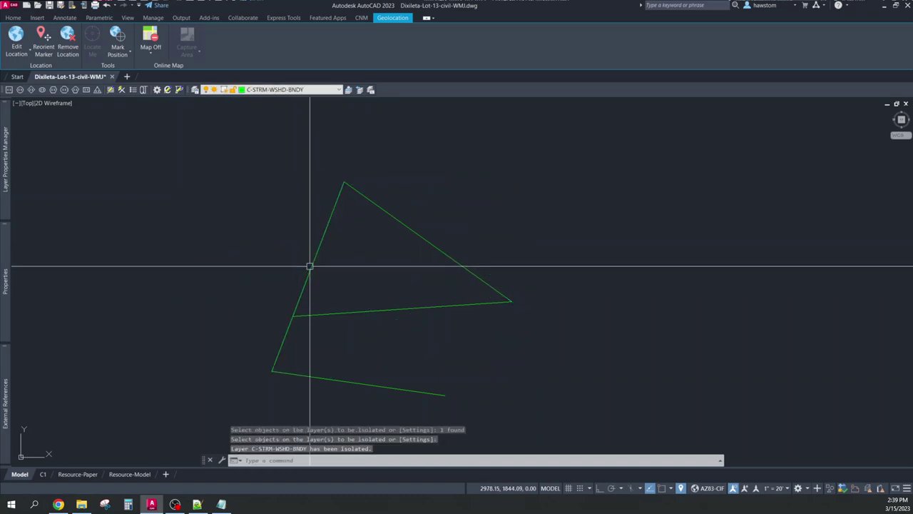
Cancel the stray prompts and turn all layers back on with Ctrl+Shift+L.
text(end)
key(Return)
click(304, 236)
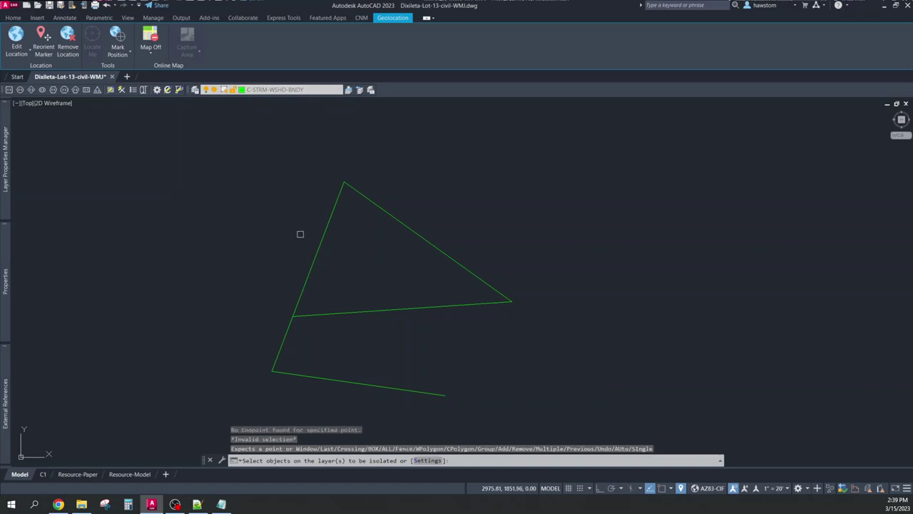
key(Escape)
click(300, 232)
key(Escape)
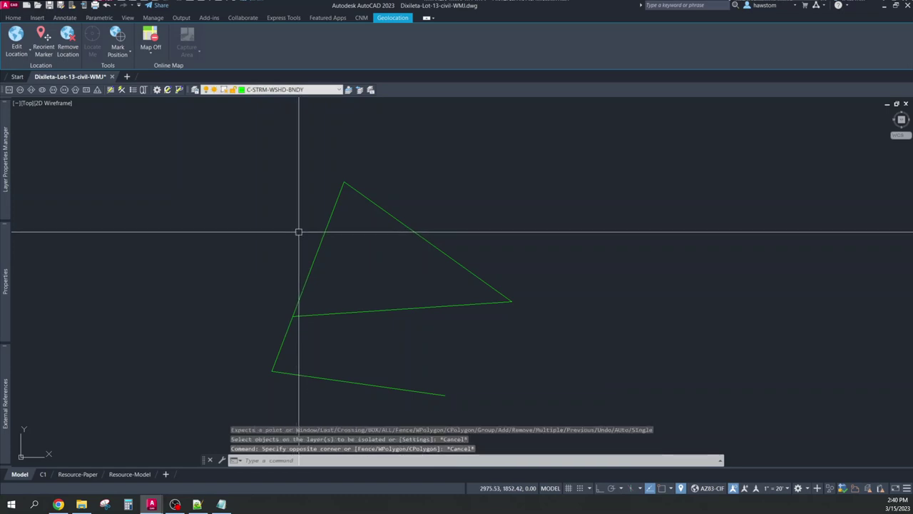
key(ctrl+shift+l)
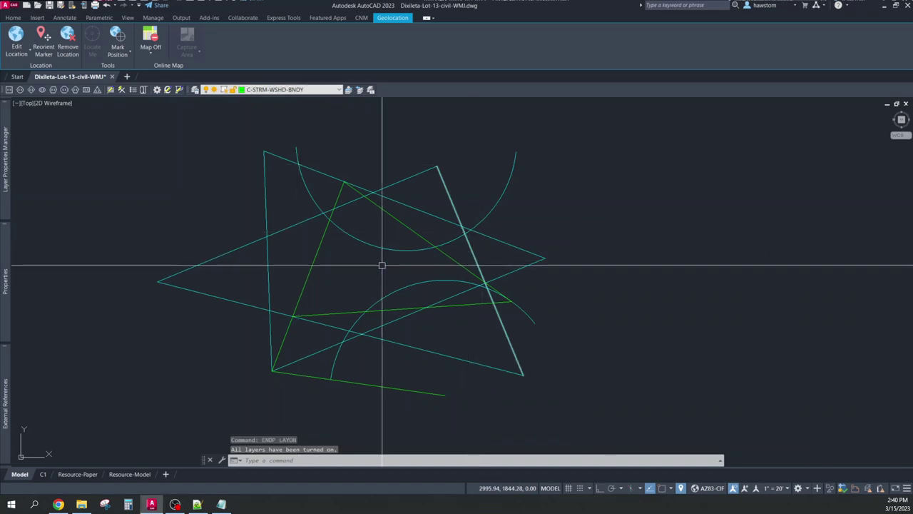
key(Escape)
Isolate the green line's layer with LAYISO, then turn all layers back on.
text(layiso)
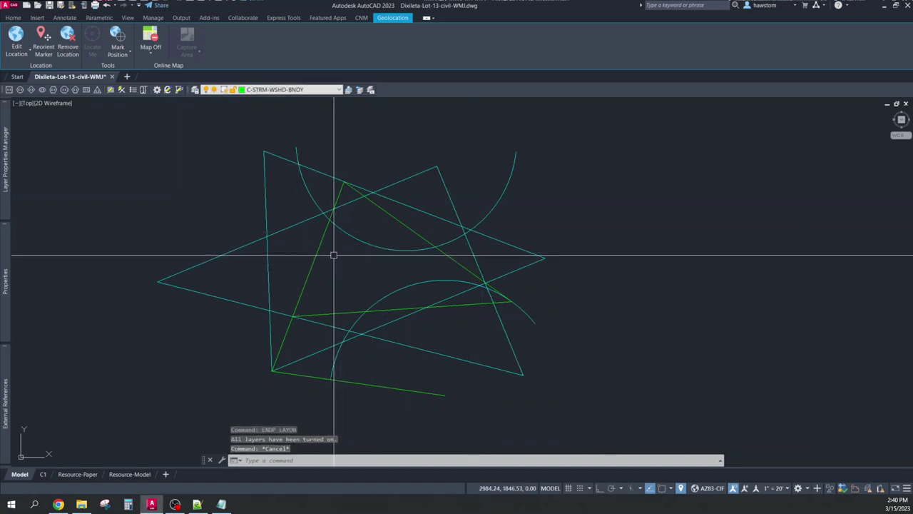
key(Return)
click(318, 250)
key(Return)
key(Return)
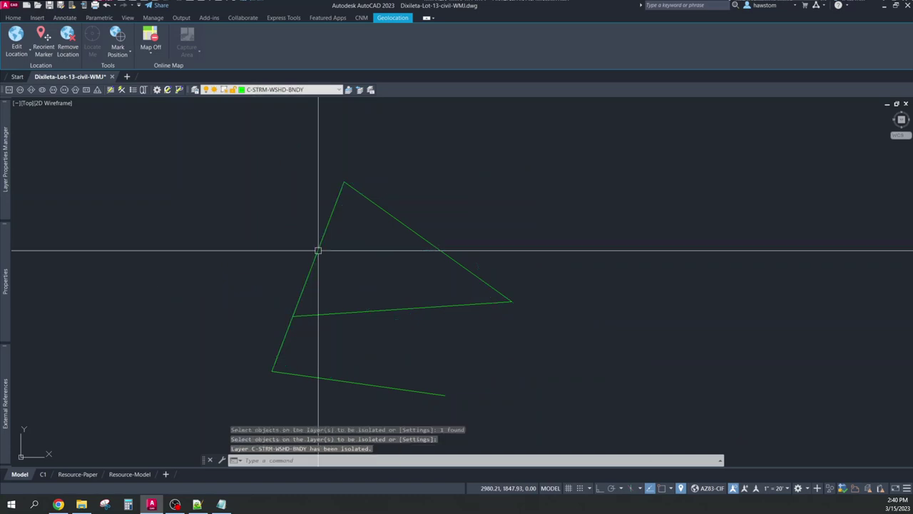
key(ctrl+shift+l)
Isolate the long cyan line's C-SITE-DIMS layer, then restore all layers with LAYON.
key(ctrl+shift+i)
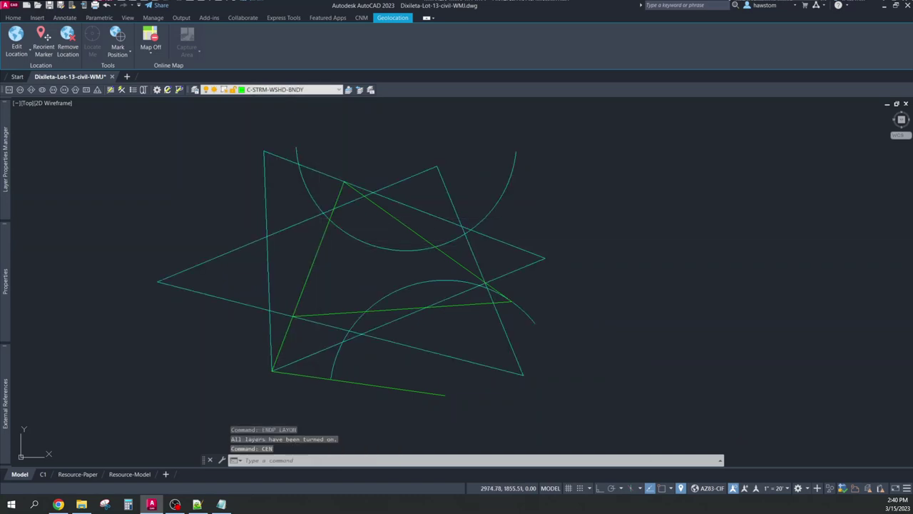
click(296, 223)
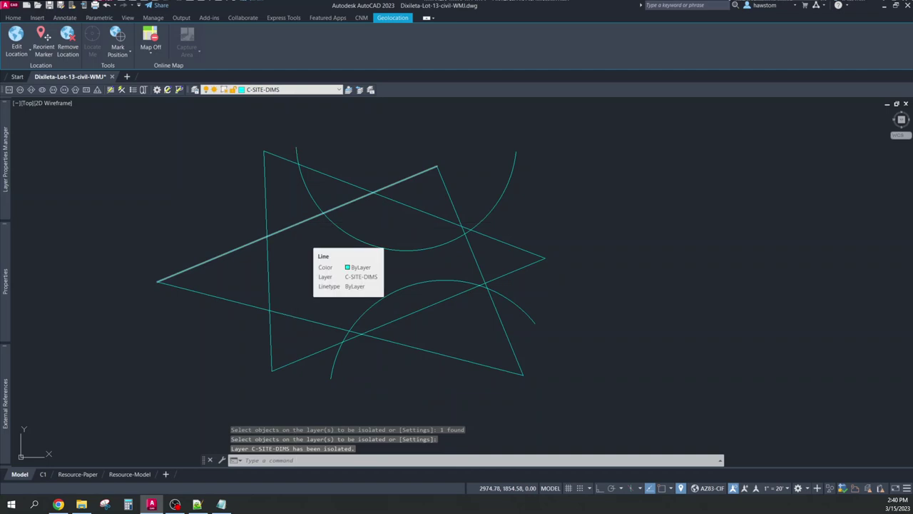
text(layon)
key(Return)
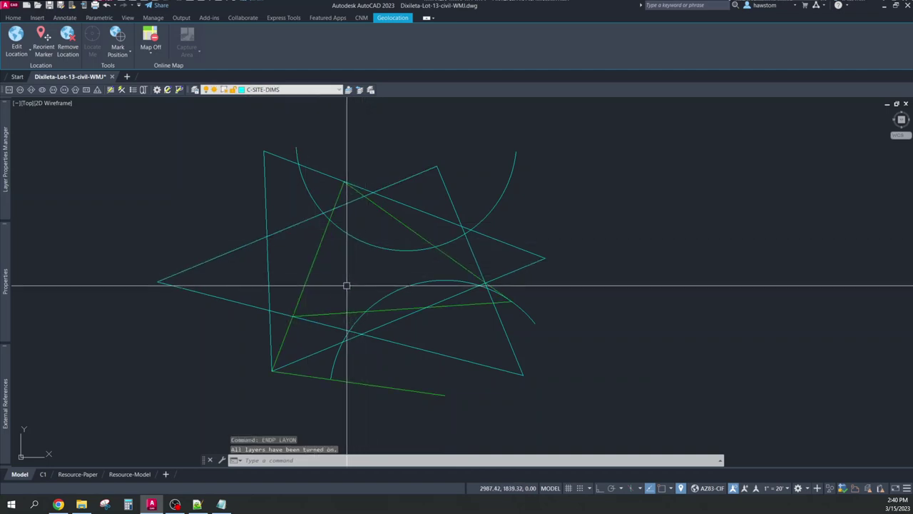